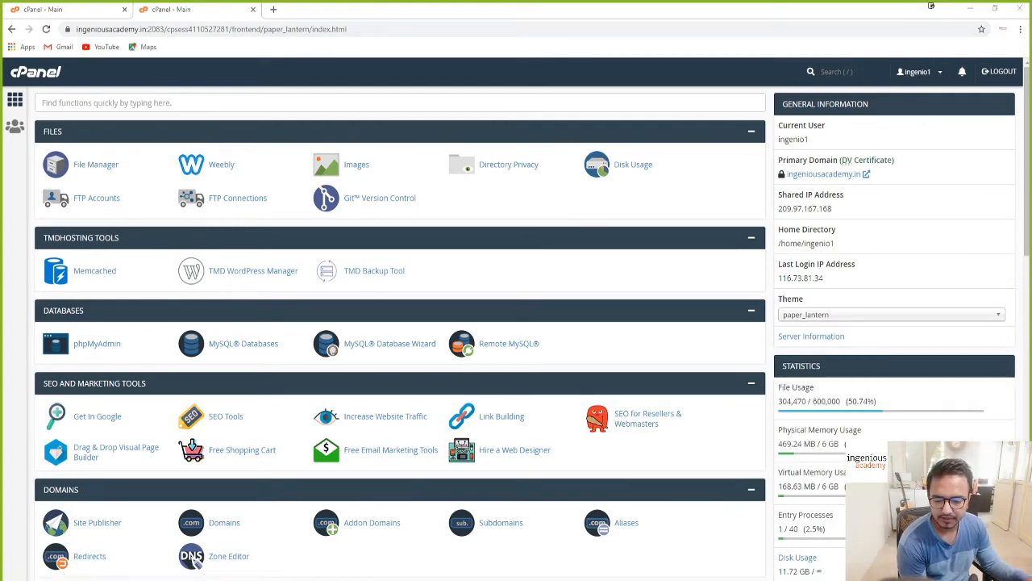
Switch to OneNote and review the server IP and nameserver details in the Hosting & domain page
key(alt+Tab)
scroll(478, 401, up, 10)
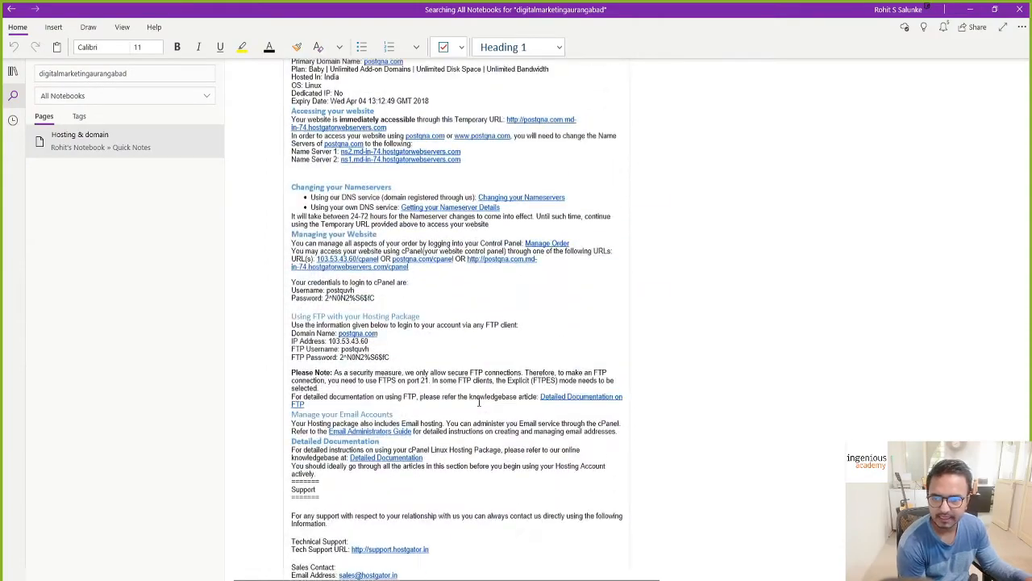
scroll(478, 401, up, 9)
scroll(479, 401, up, 3)
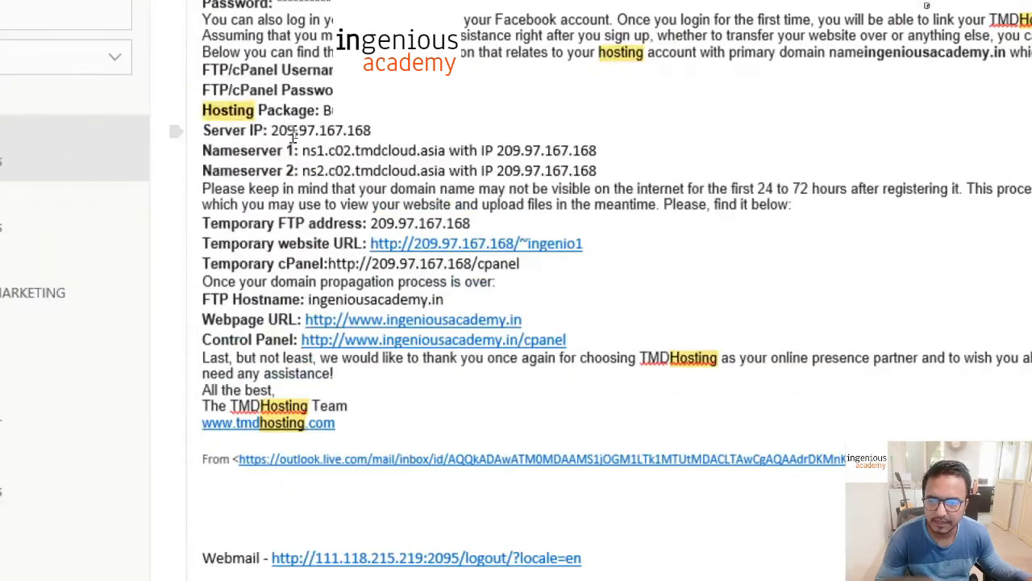
click(300, 144)
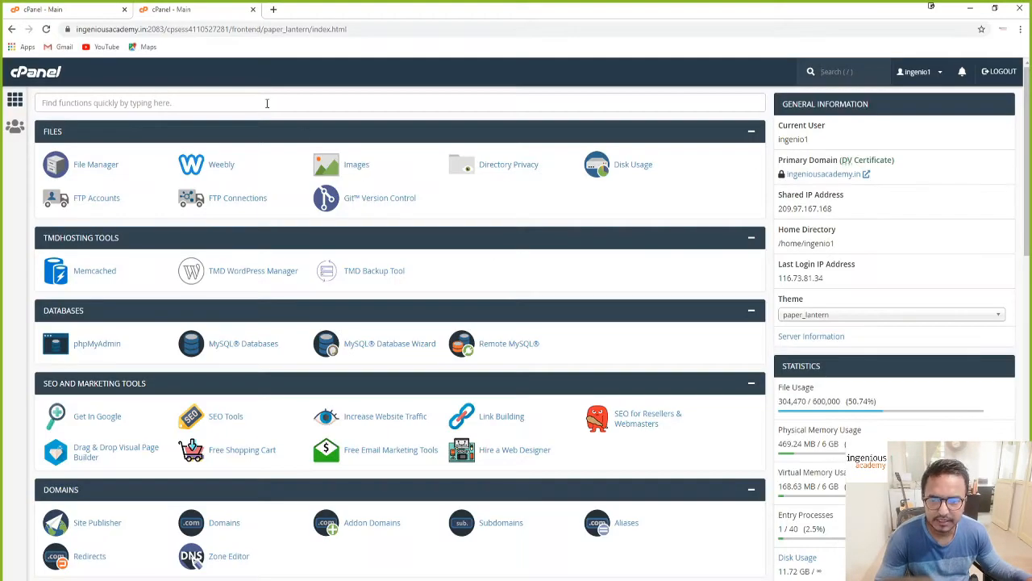
Switch to the browser, search the web for godaddy, and open the GoDaddy India site in a separate tab
click(274, 9)
text(goda)
key(Return)
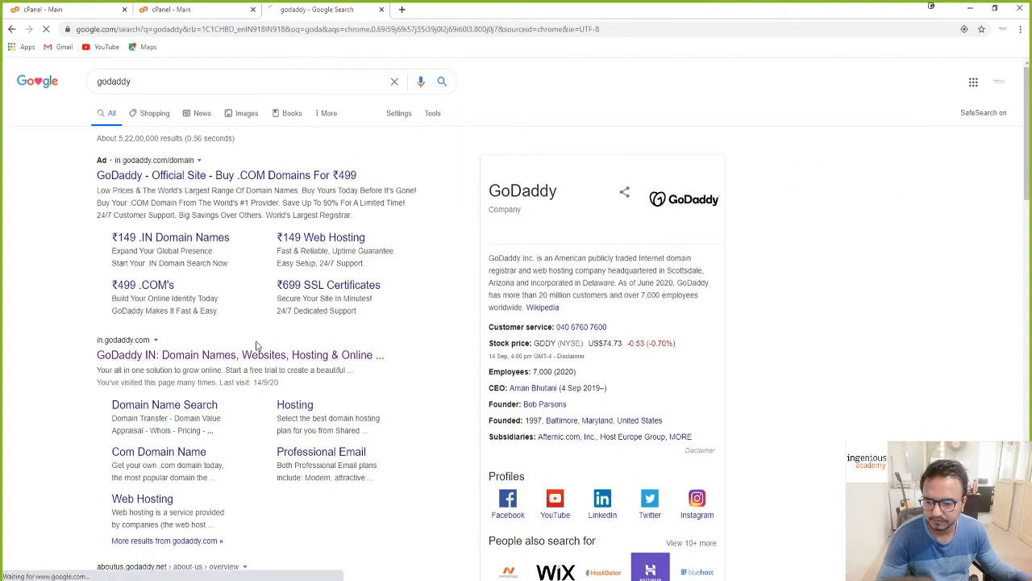
click(259, 355)
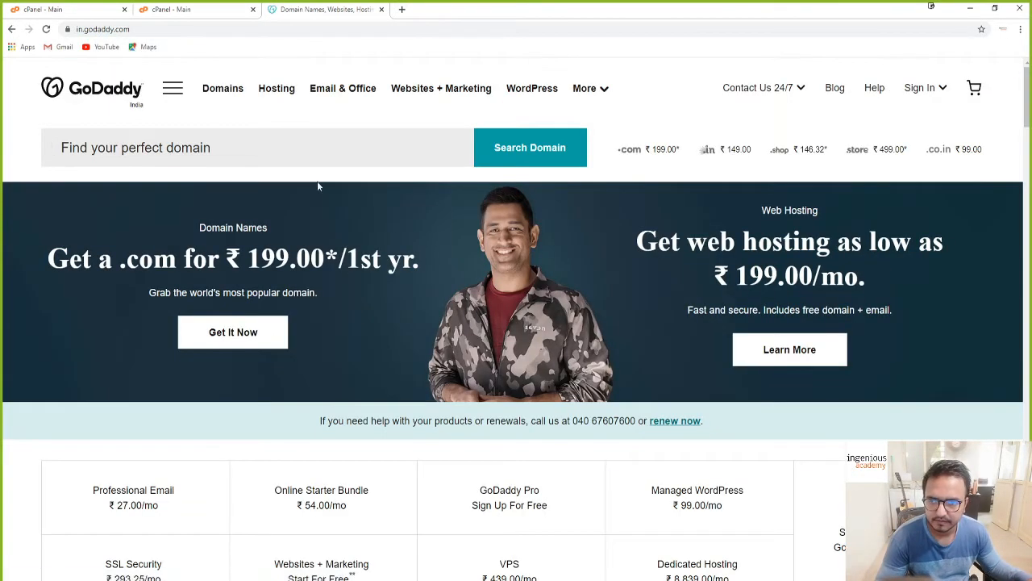
Go back to cPanel and examine the two nameserver entries in the OneNote hosting notes
click(179, 10)
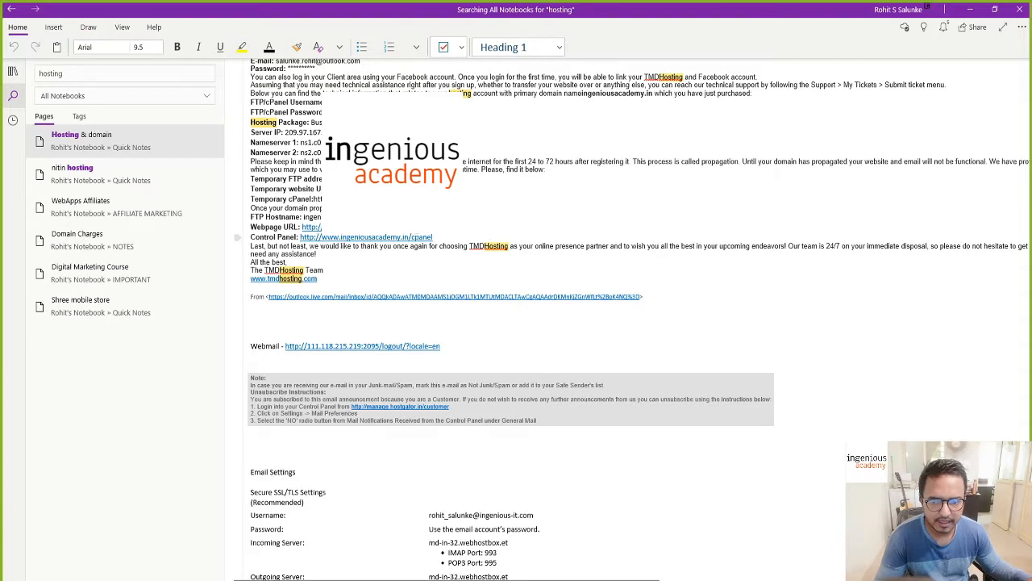
scroll(311, 235, up, 2)
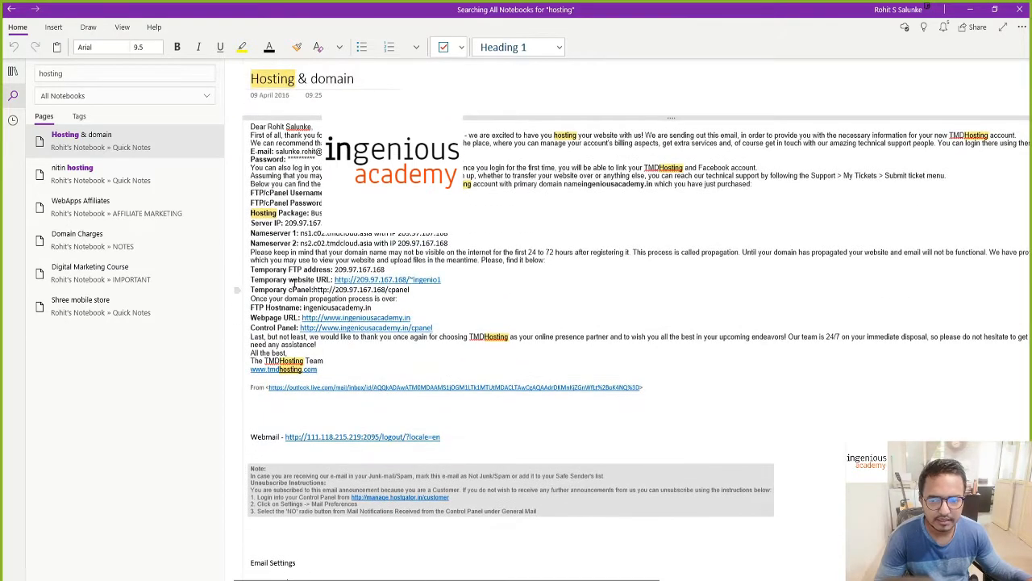
drag(304, 232, 384, 233)
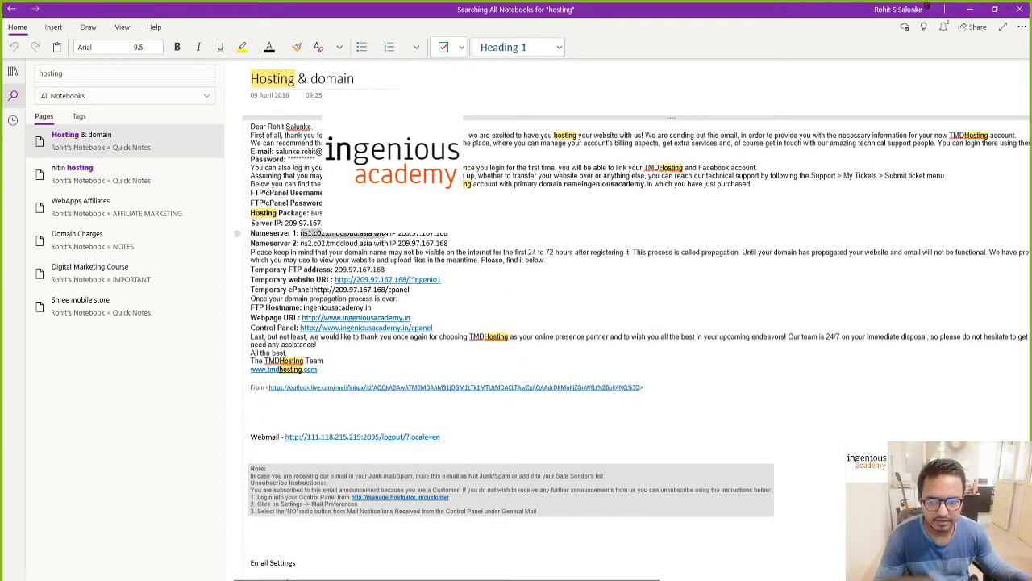
click(353, 243)
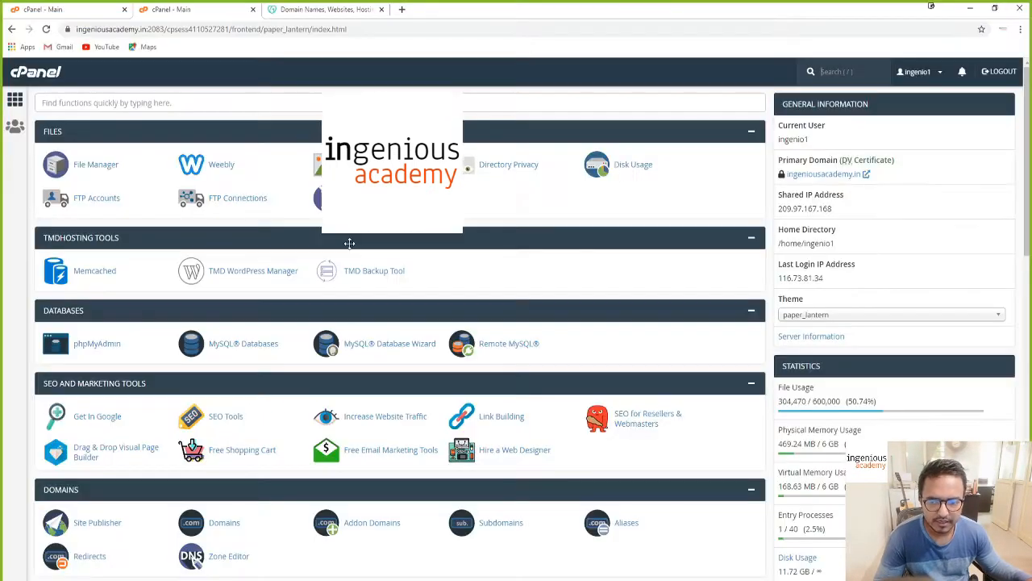
Return to the GoDaddy site in the browser and sign in to the account as a registered user
click(311, 11)
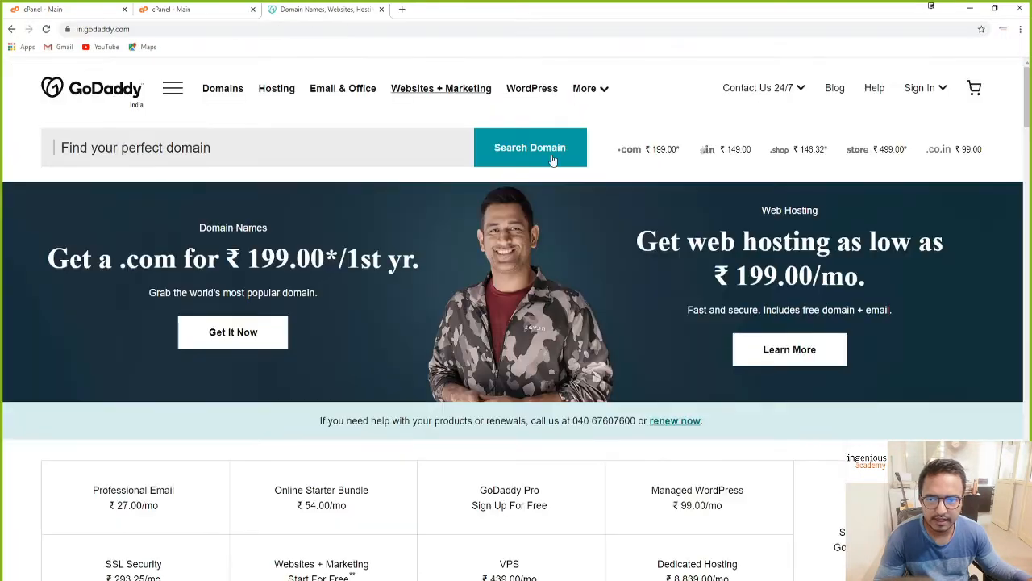
click(920, 88)
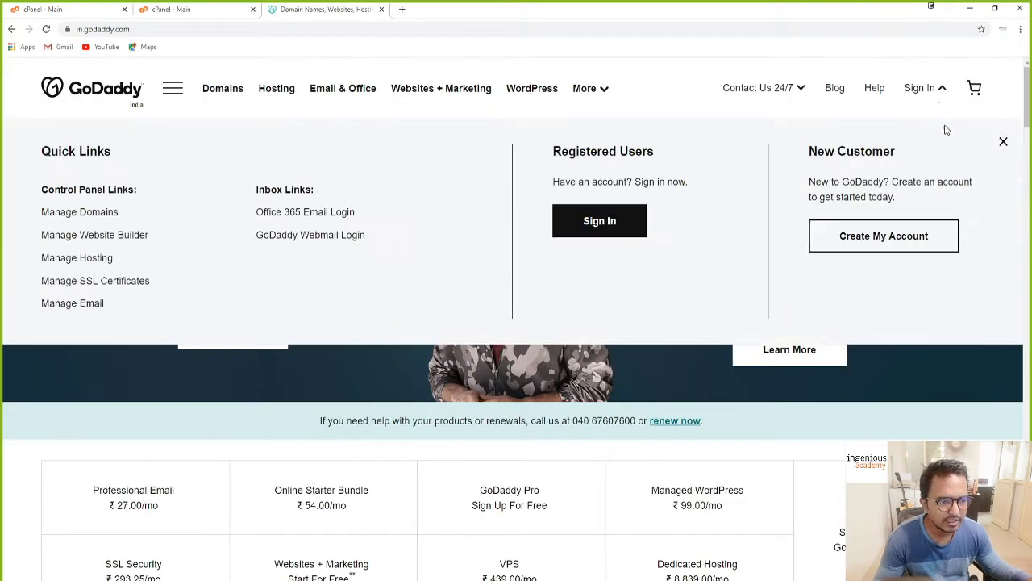
click(601, 211)
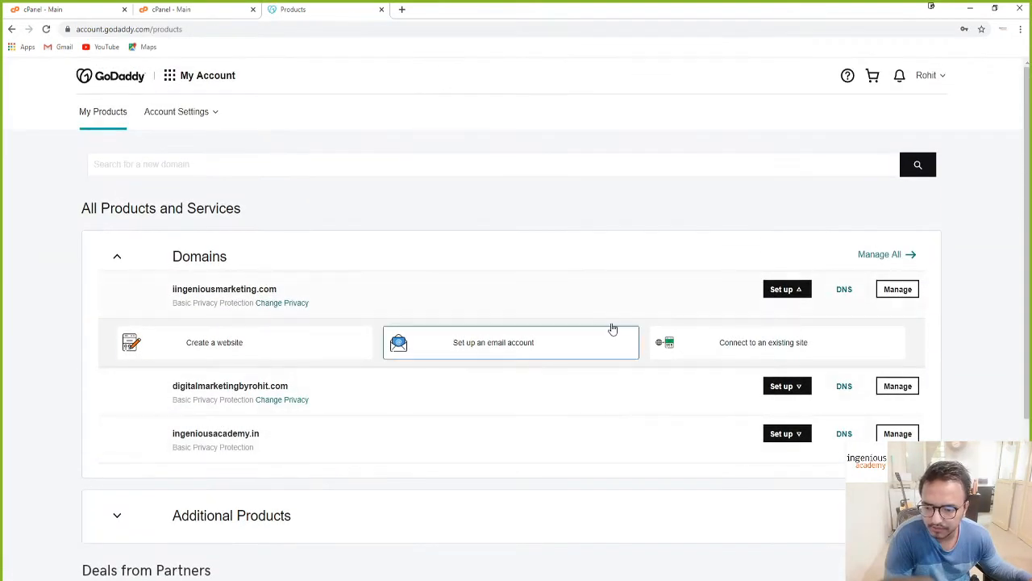
Open the custom nameservers of iingeniousmarketing.com for editing in its DNS management
click(846, 292)
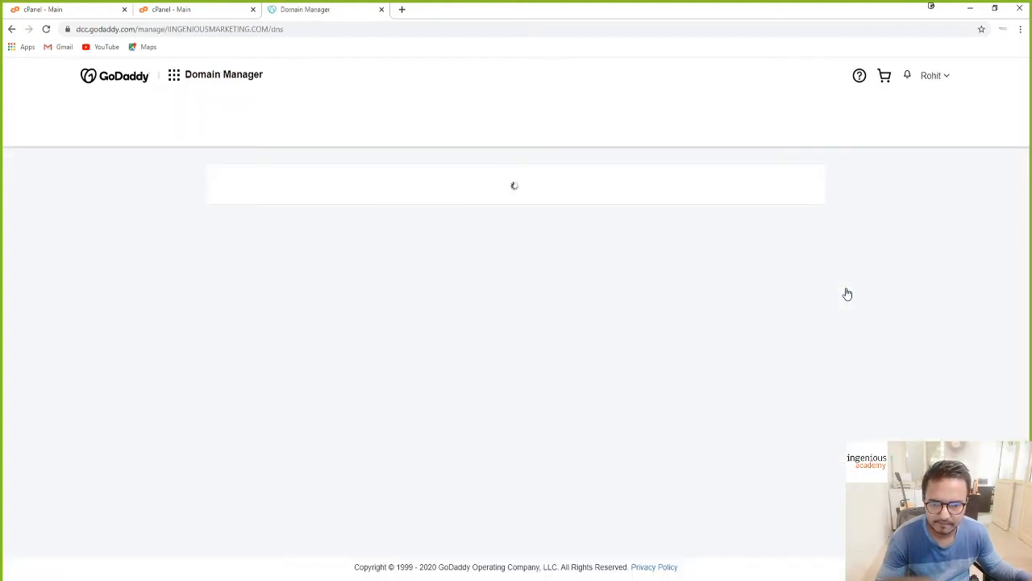
scroll(513, 362, down, 2)
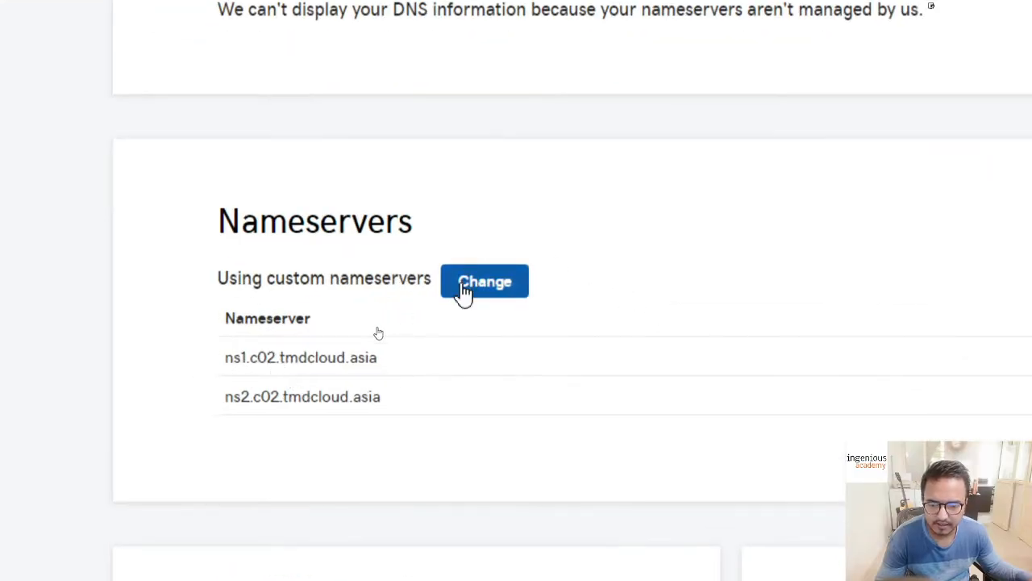
click(423, 296)
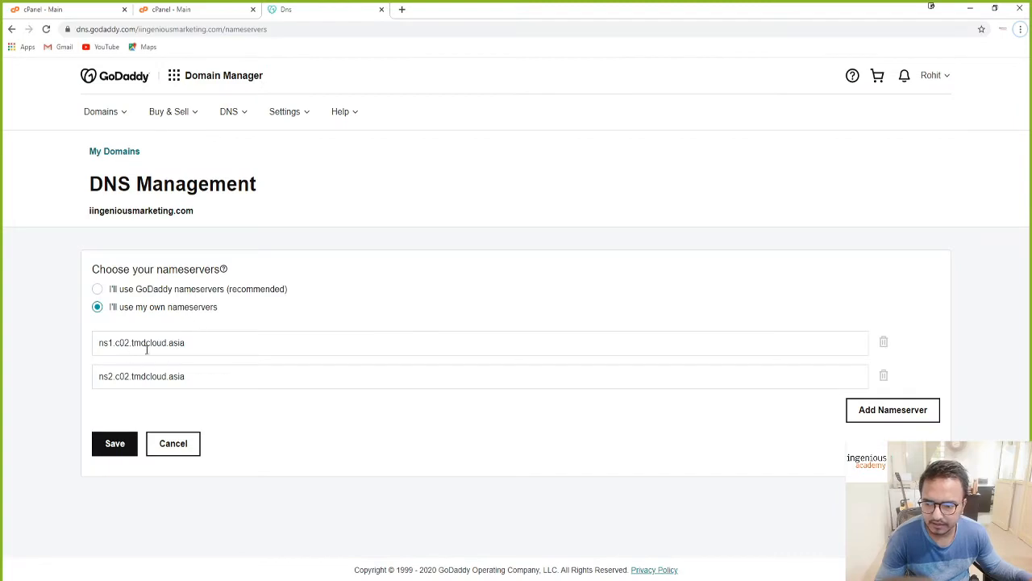
Copy Nameserver 1, ns1.c02.tmdcloud.asia, from the OneNote hosting notes into GoDaddy's first nameserver field
drag(207, 347, 76, 337)
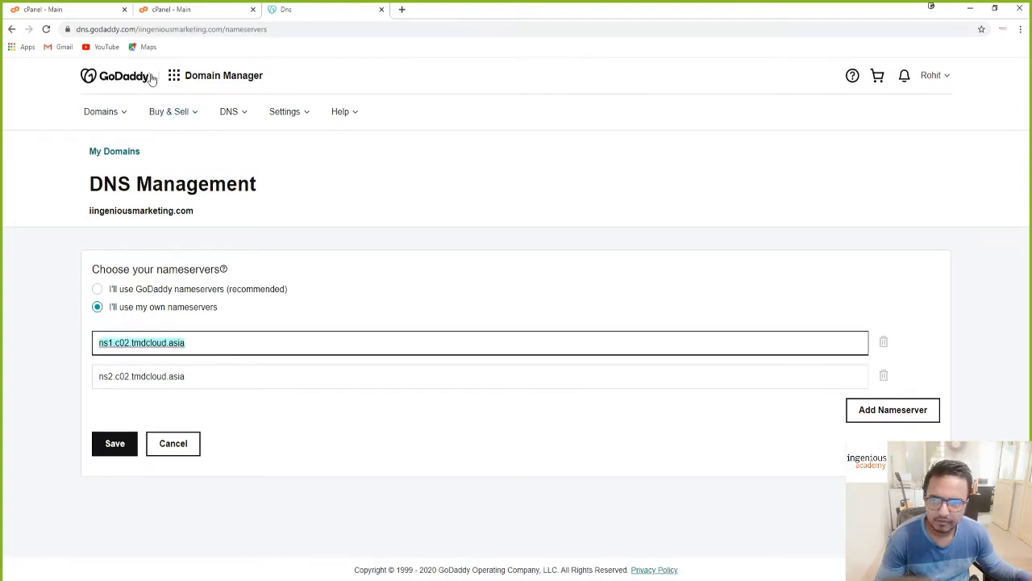
click(177, 11)
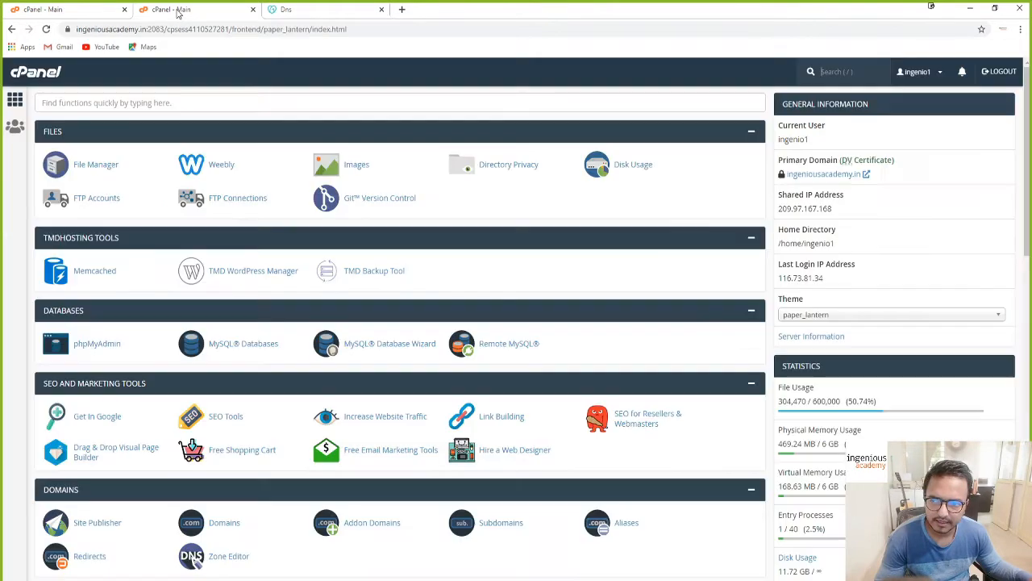
click(294, 11)
key(alt+Tab)
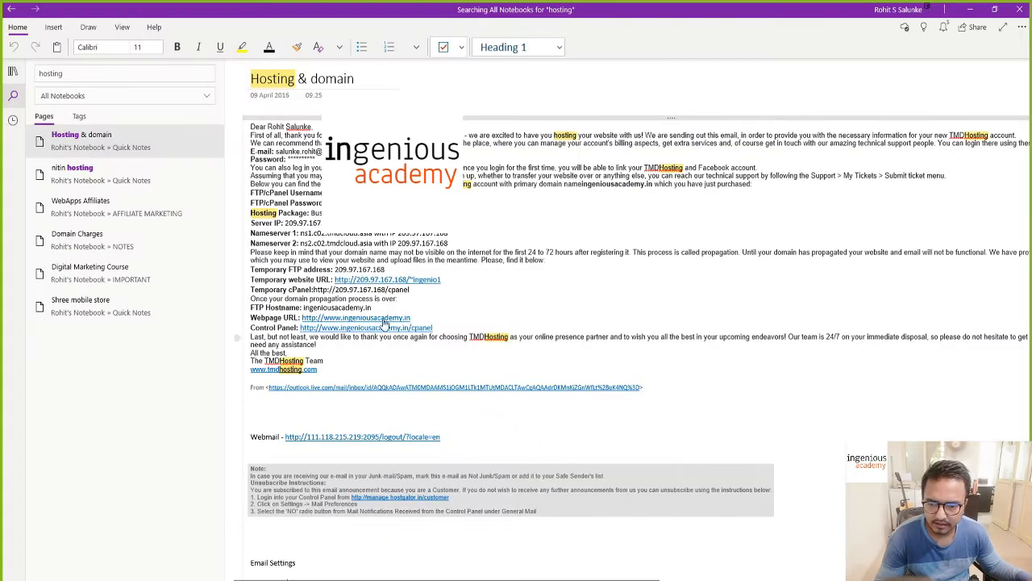
drag(300, 233, 372, 234)
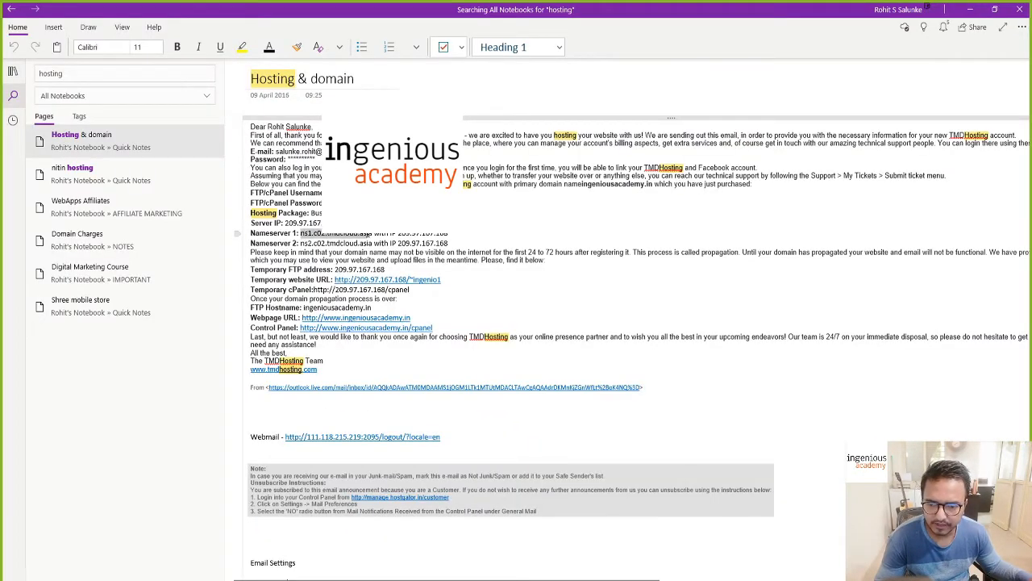
key(ctrl+c)
key(alt+Tab)
key(ctrl+v)
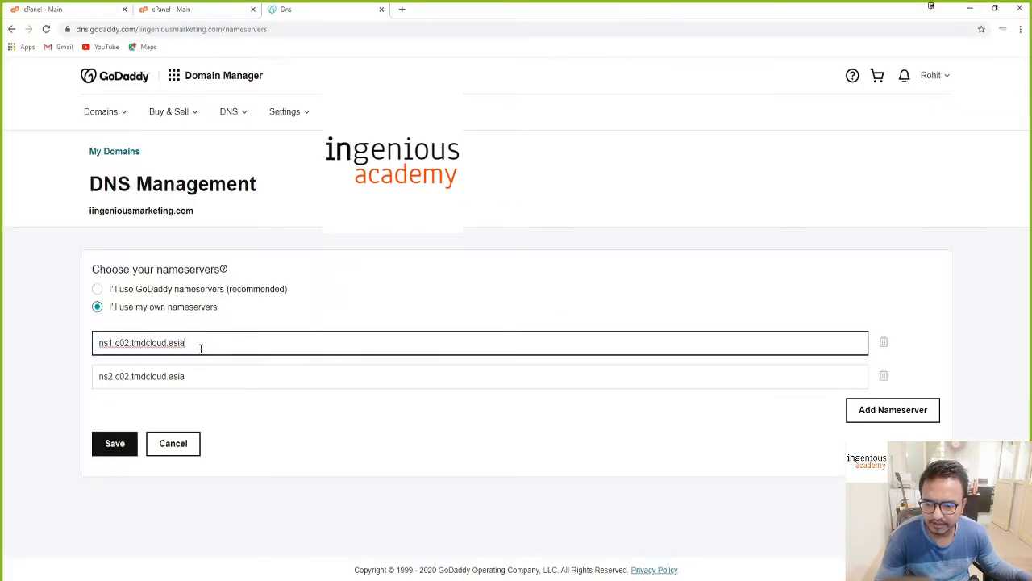
Copy Nameserver 2, ns2.c02.tmdcloud.asia, from the OneNote notes for GoDaddy's second nameserver field, and close the GoDaddy page without saving
key(alt+Tab)
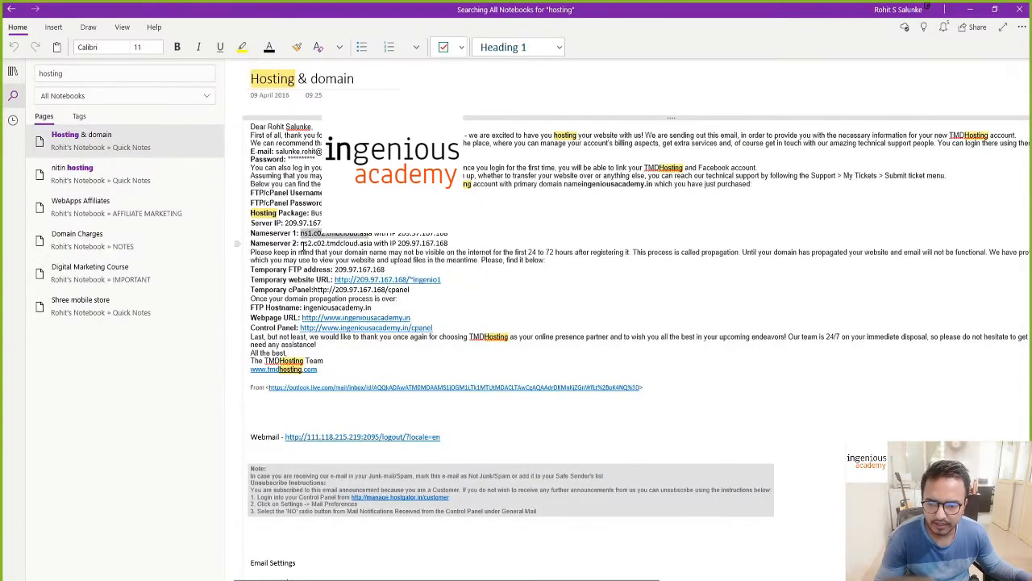
drag(302, 243, 374, 243)
key(ctrl+c)
key(alt+Tab)
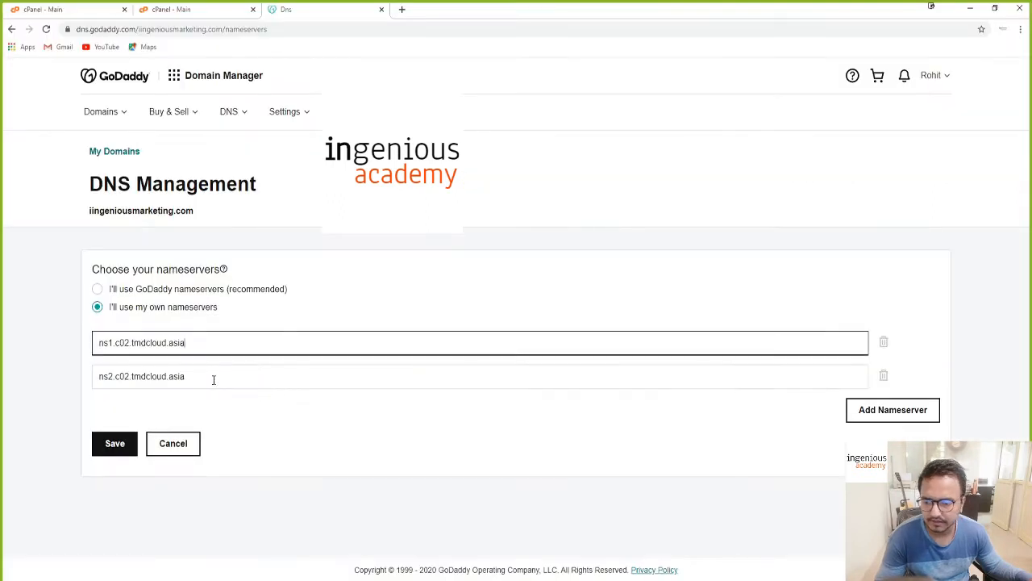
click(214, 380)
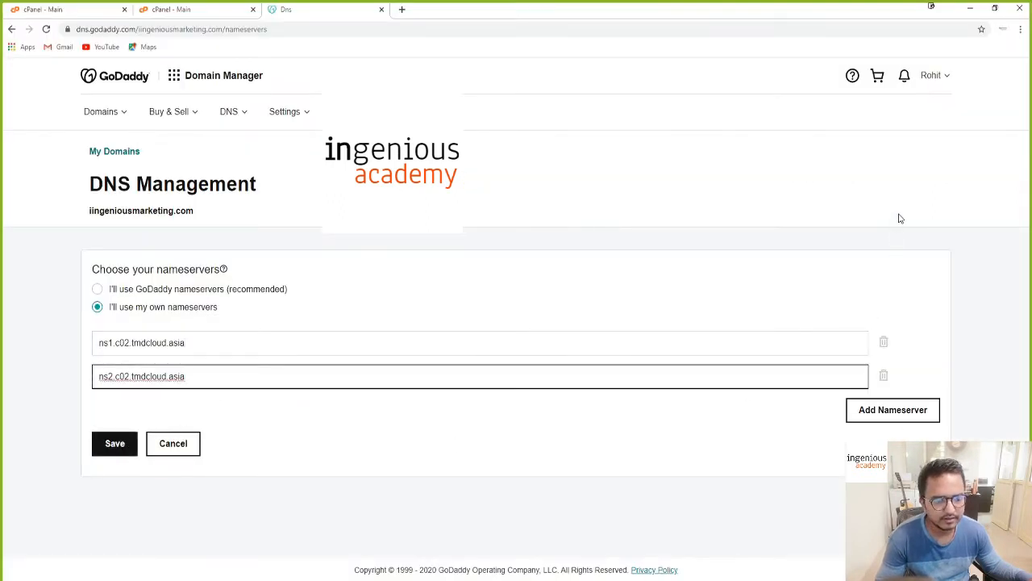
click(381, 11)
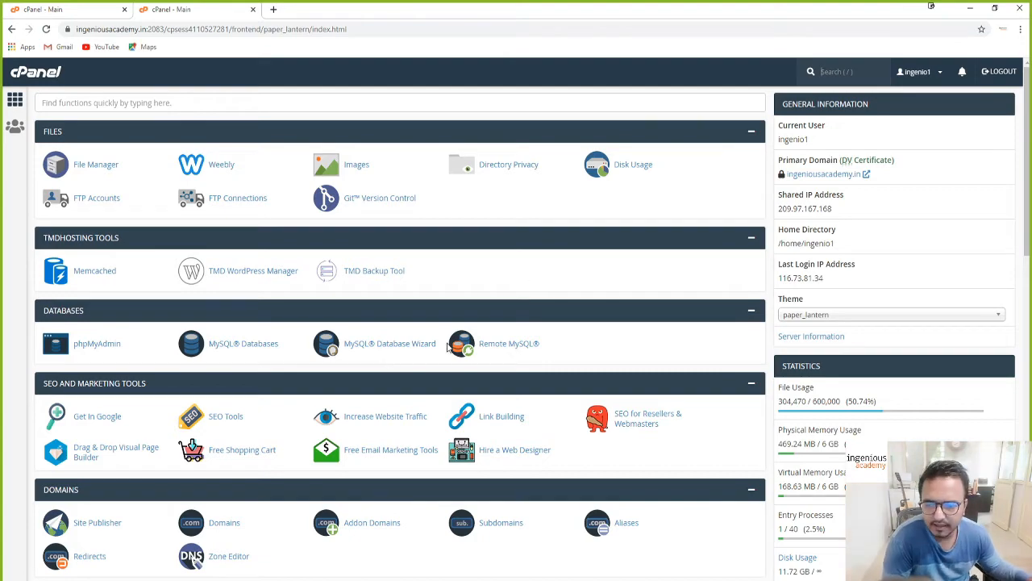
Open the Softaculous list of script installations that have updates available from cPanel
scroll(448, 346, down, 8)
scroll(395, 302, up, 8)
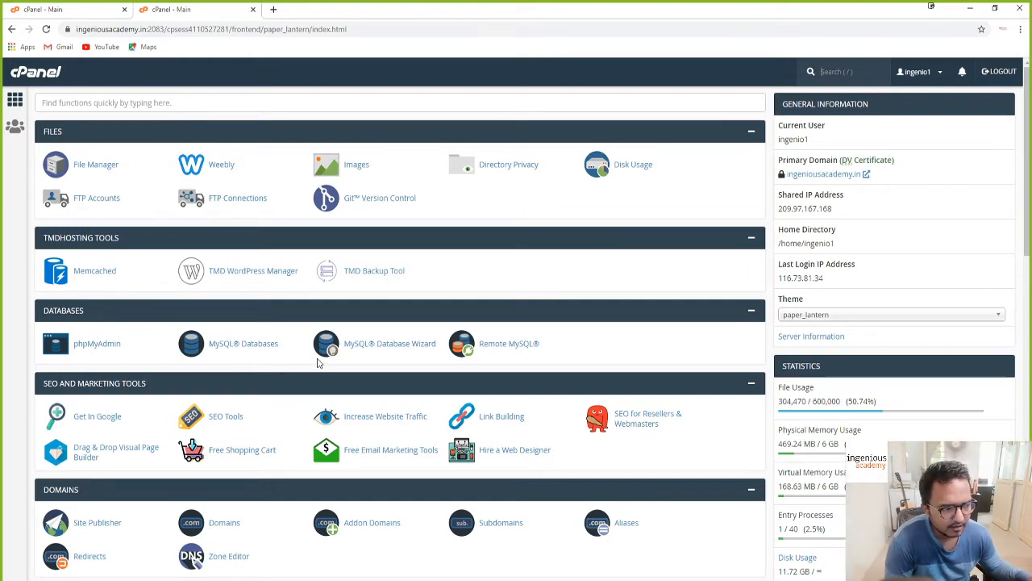
scroll(317, 363, down, 8)
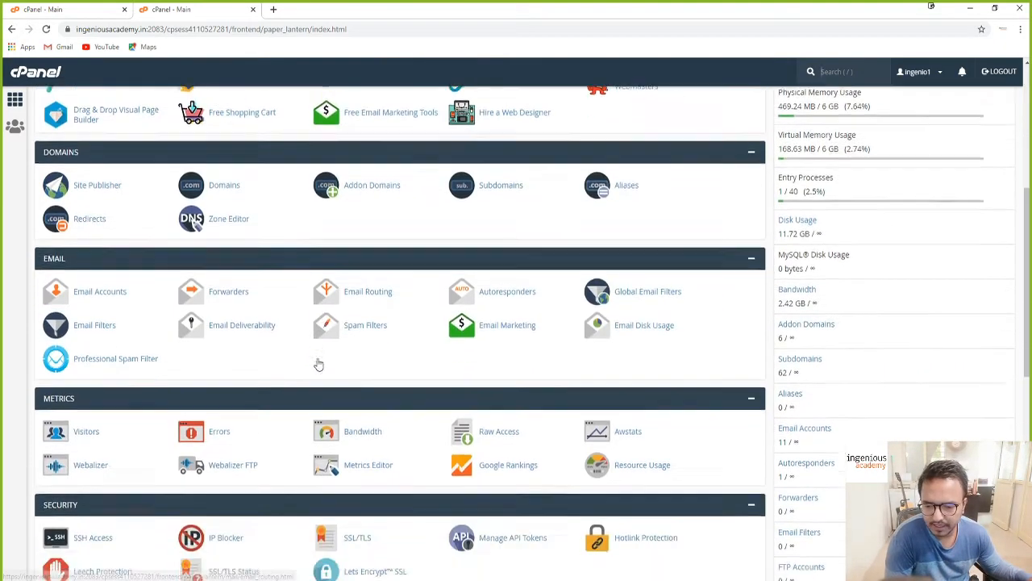
scroll(319, 365, down, 3)
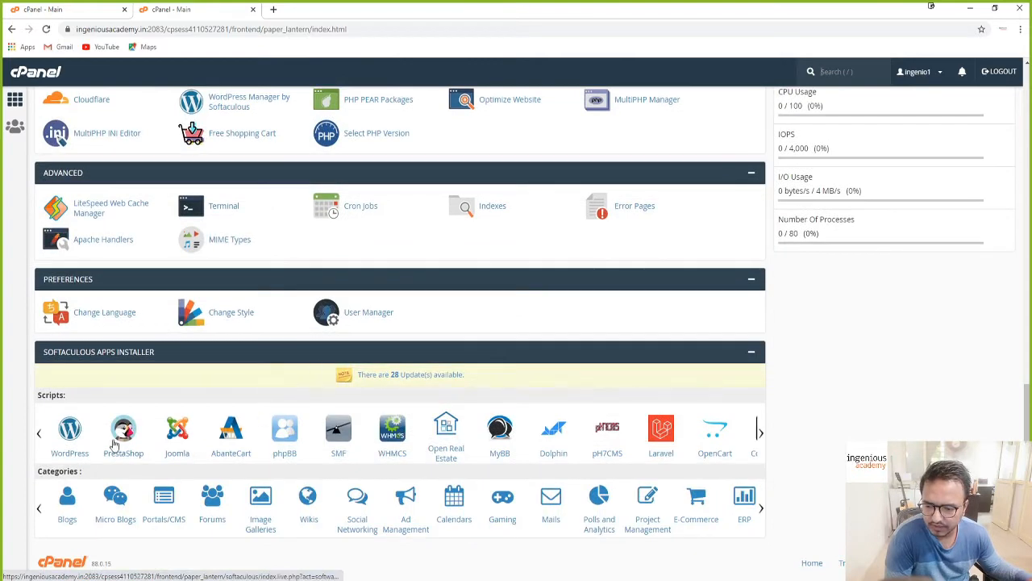
click(400, 383)
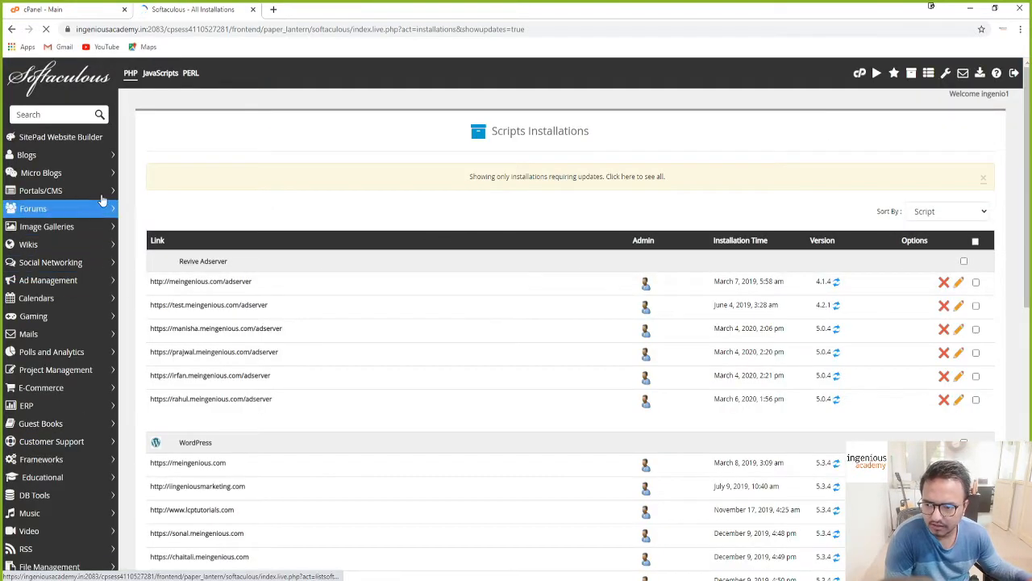
Find WordPress among the Softaculous blog scripts and open its installation form
click(83, 162)
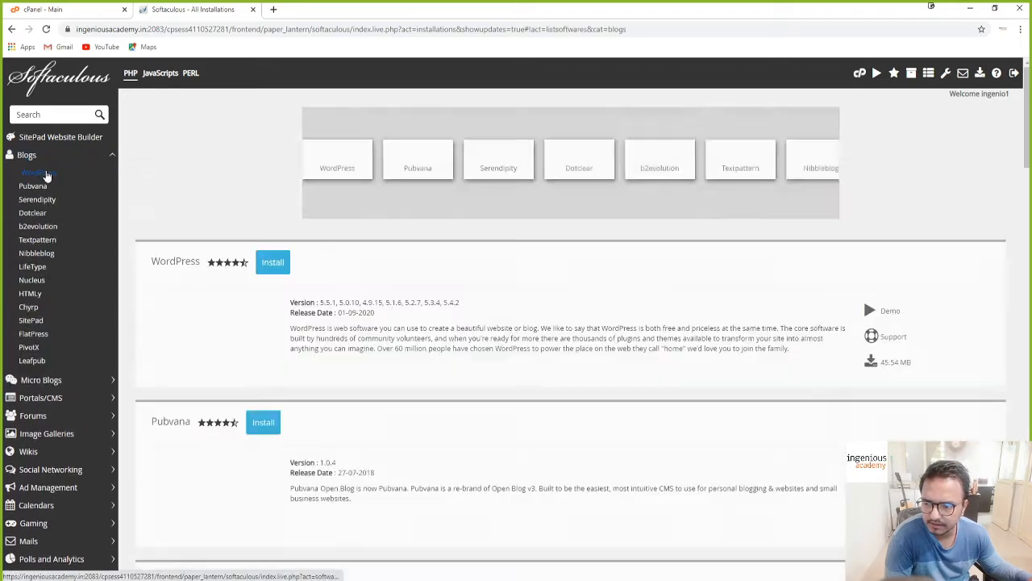
click(45, 174)
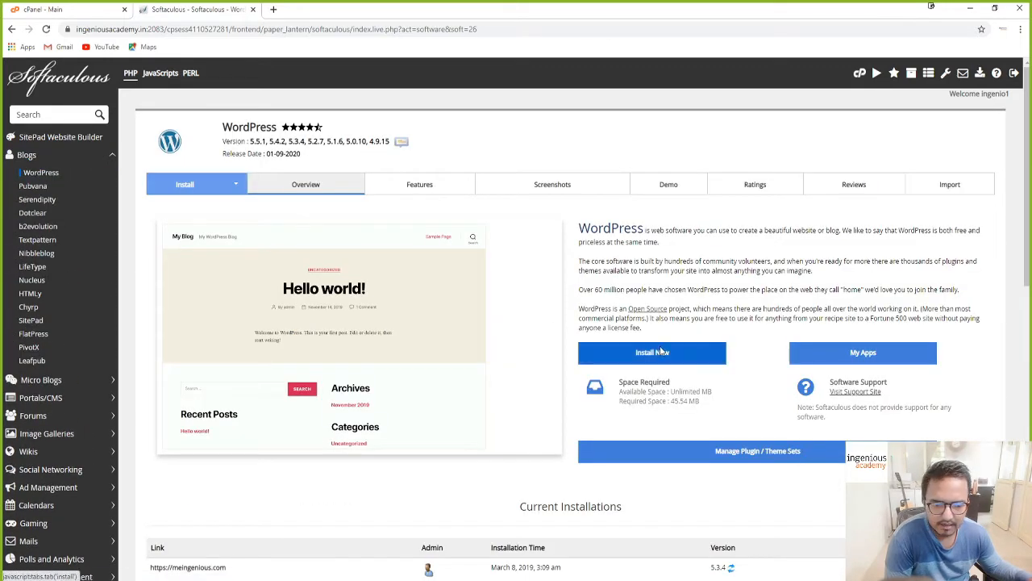
click(660, 353)
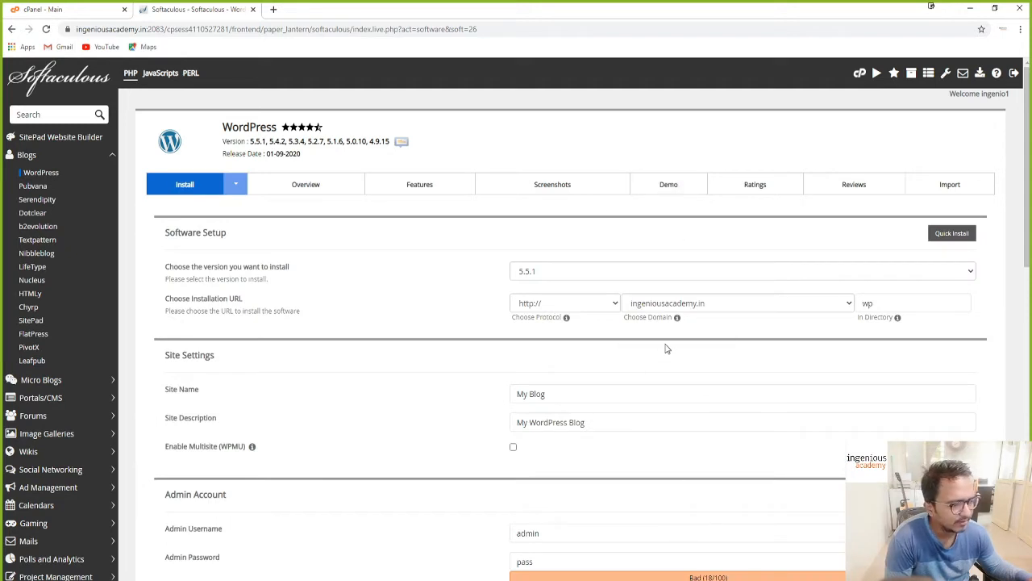
click(545, 273)
click(553, 289)
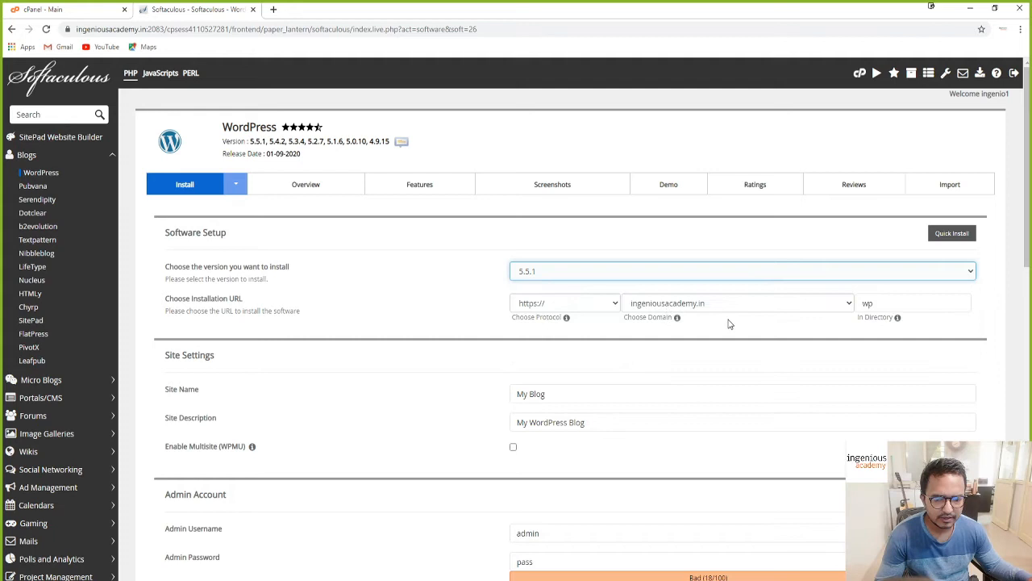
click(557, 305)
click(557, 306)
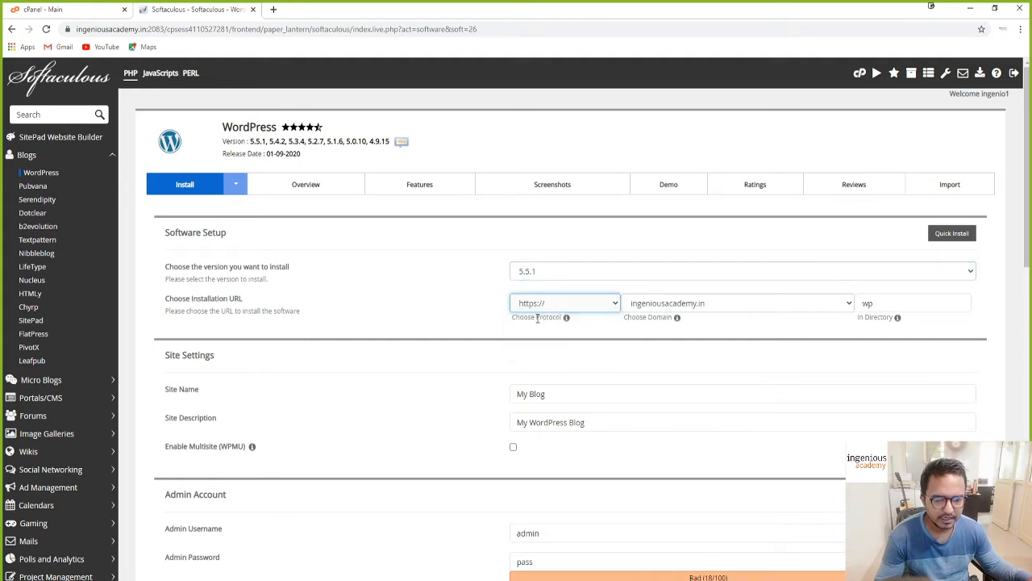
click(649, 306)
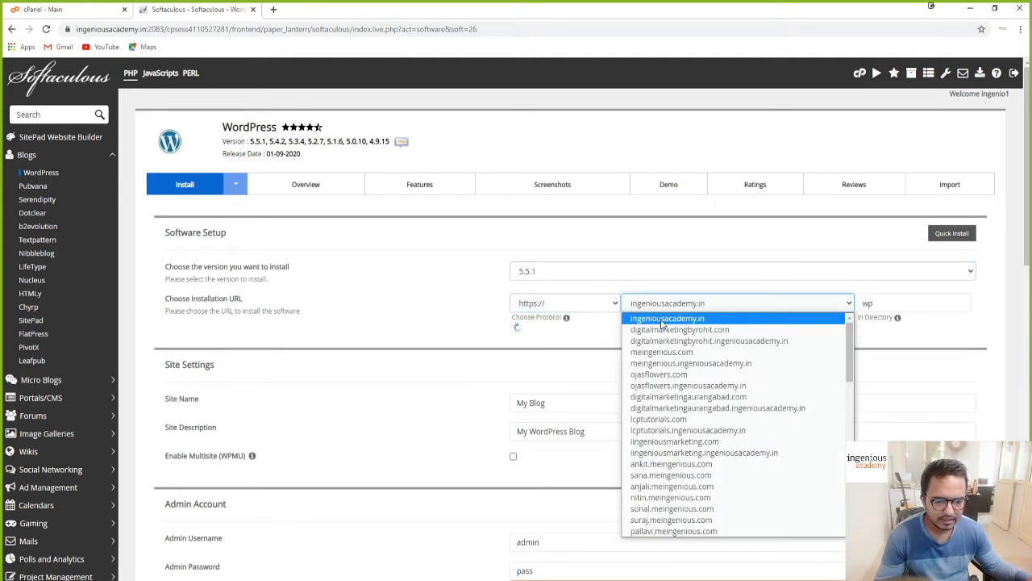
click(661, 319)
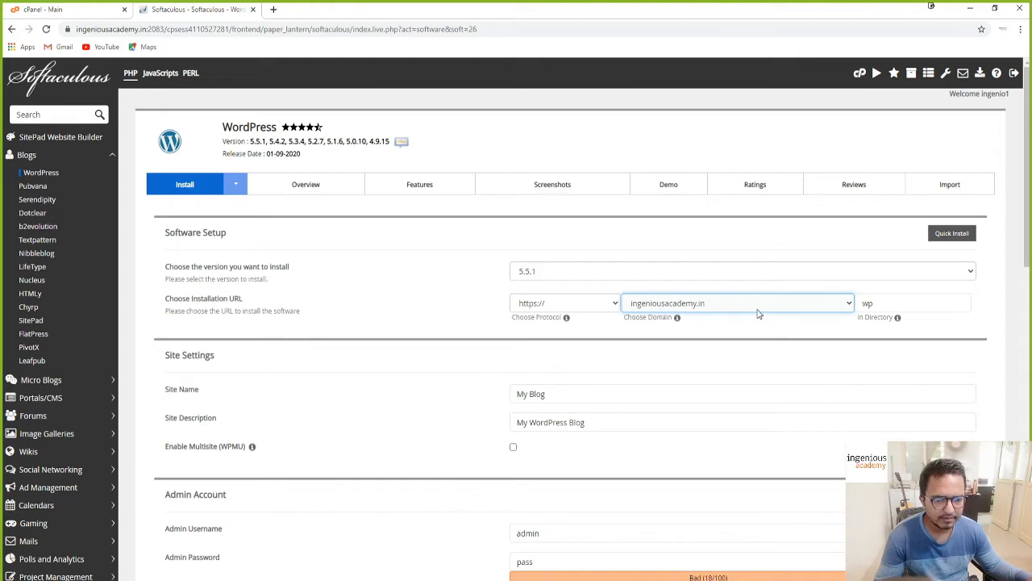
Clear the installation directory so that WordPress goes directly into the root of the domain
click(909, 307)
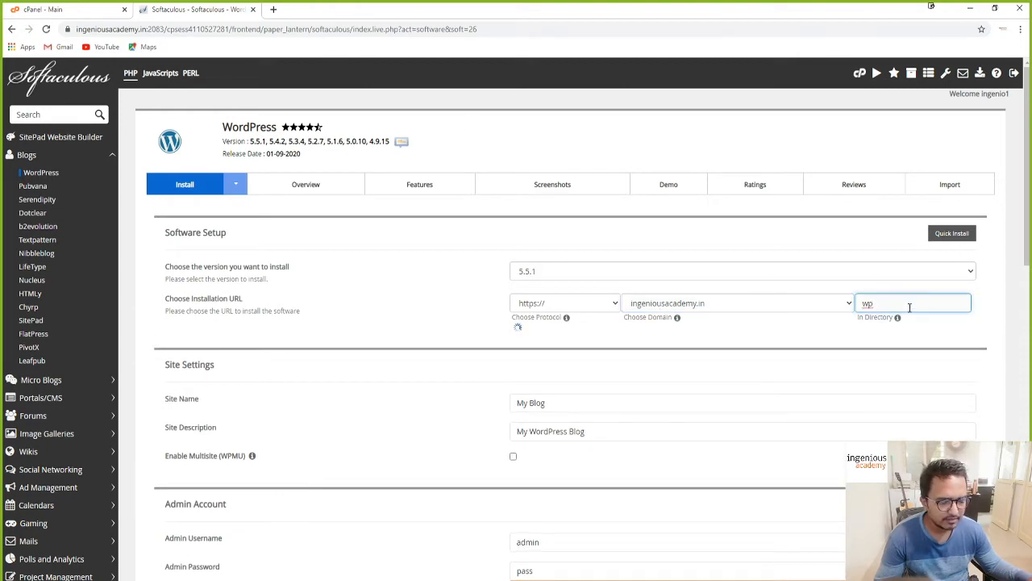
key(BackSpace)
key(BackSpace)
scroll(909, 307, down, 4)
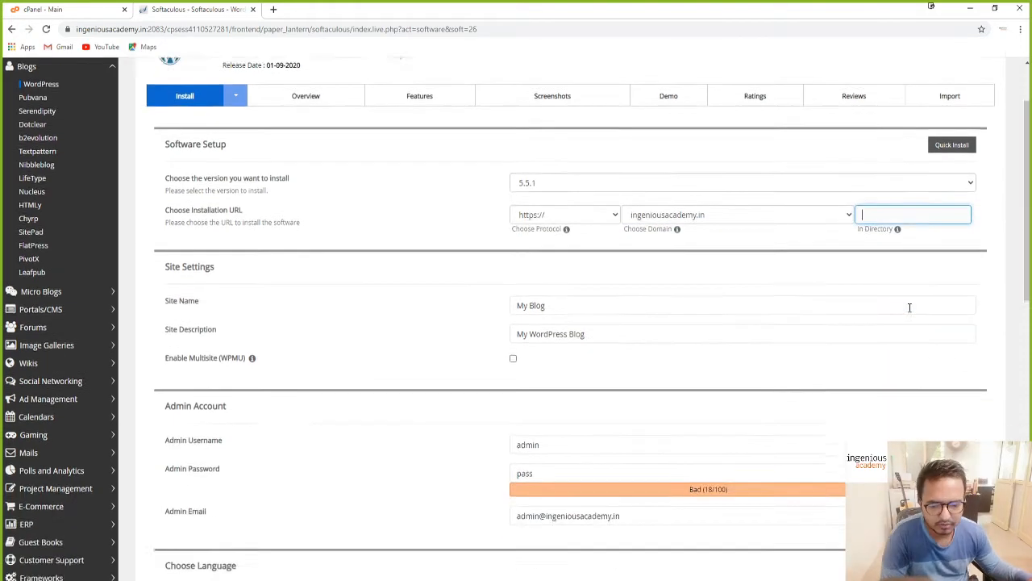
Review the WordPress admin username, password and email fields and the remaining installation options, and close the Softaculous form
click(556, 251)
click(615, 280)
click(645, 325)
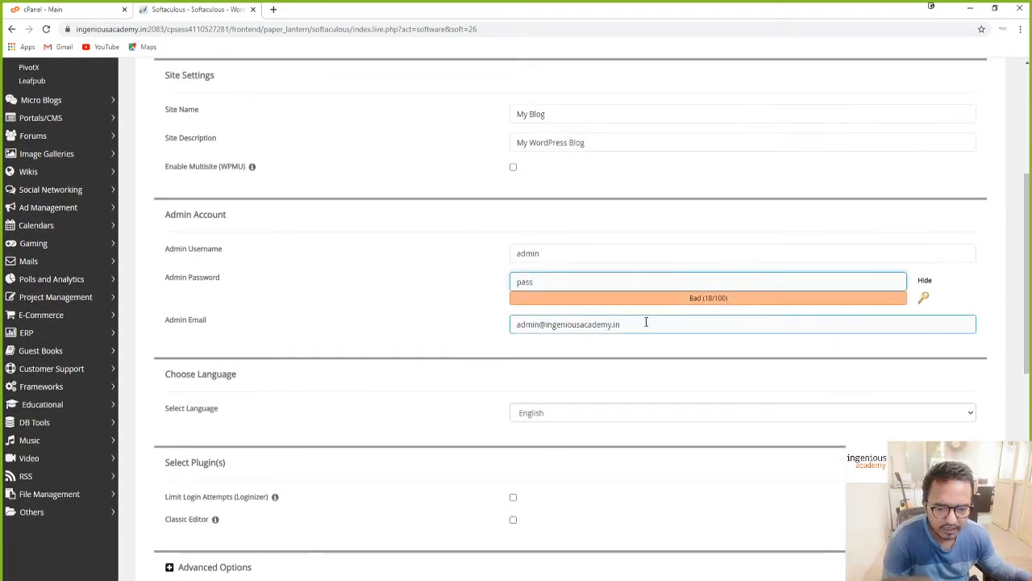
drag(645, 325, 477, 331)
scroll(477, 330, down, 7)
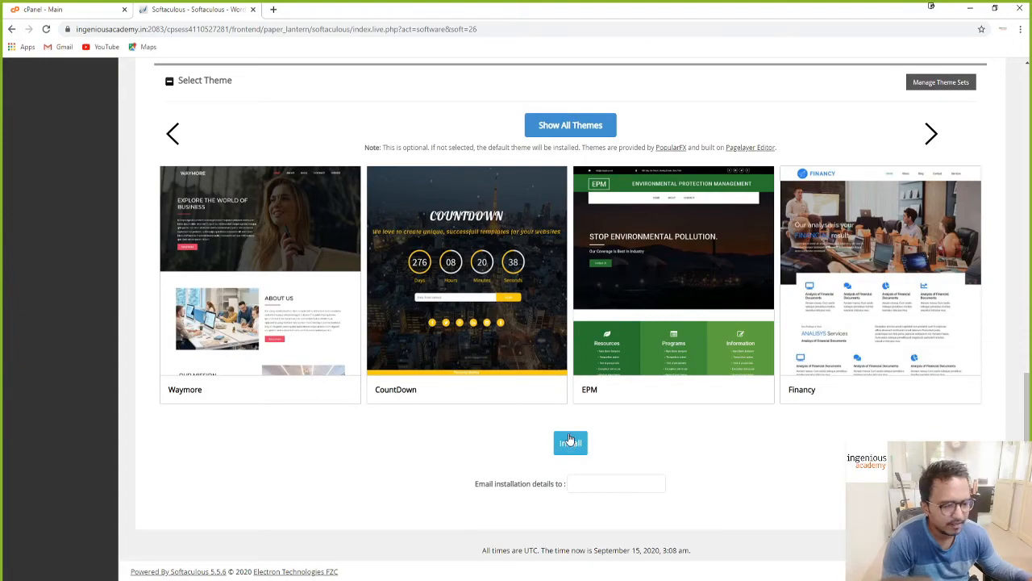
click(569, 439)
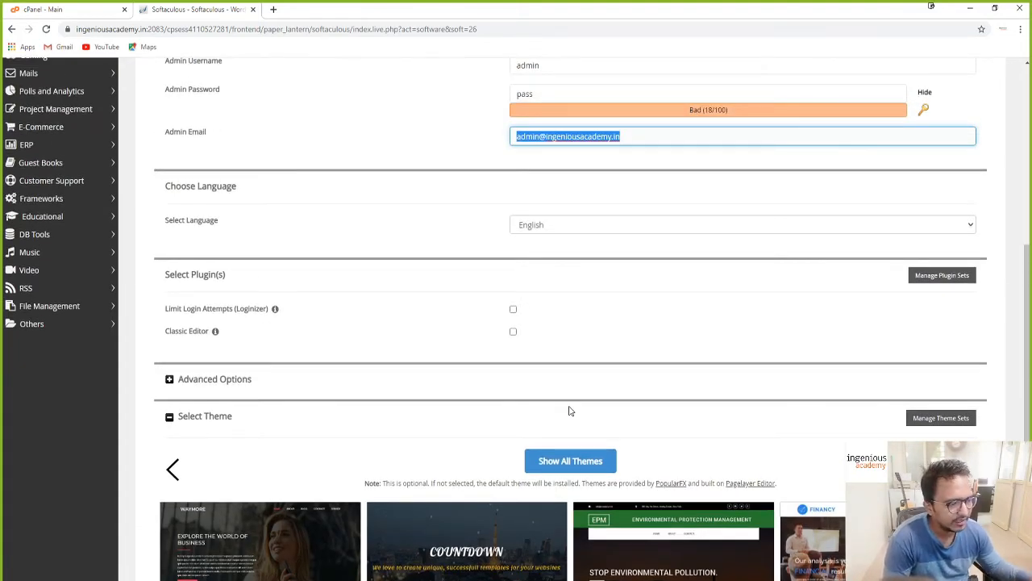
scroll(569, 411, up, 5)
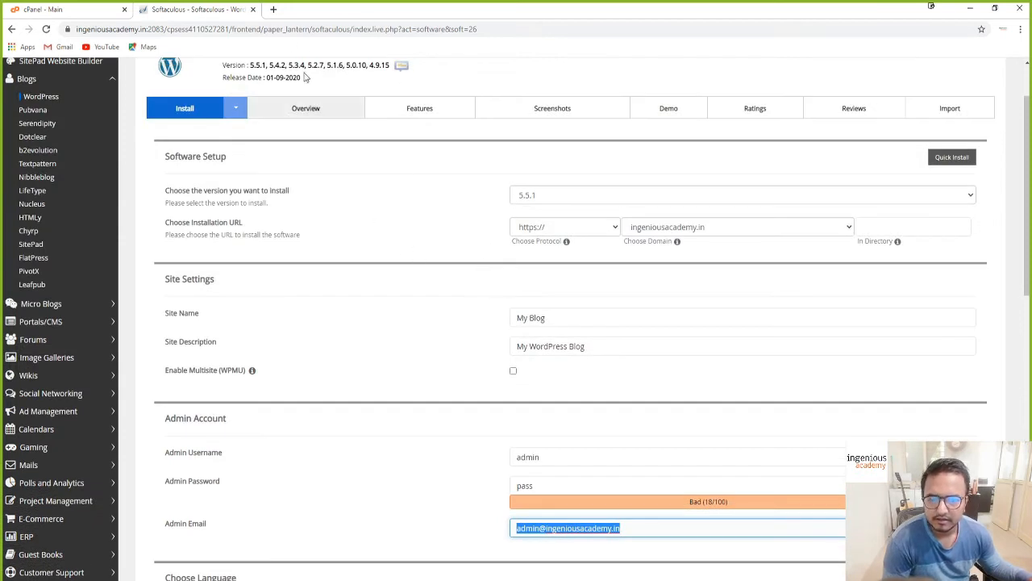
click(253, 10)
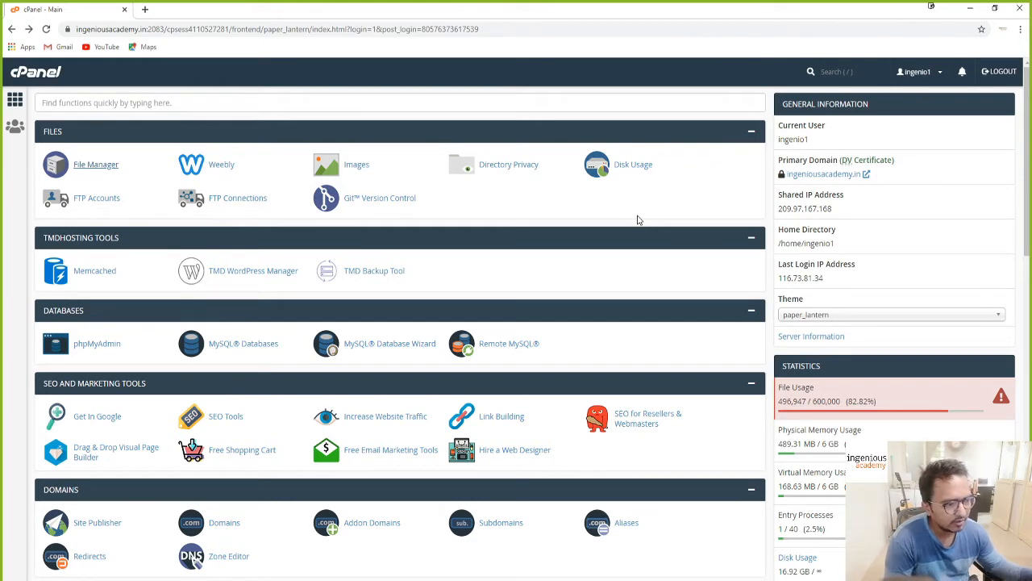
Search Google for godaddy, open the GoDaddy India site and go to the account's My Products list
click(145, 9)
text(g)
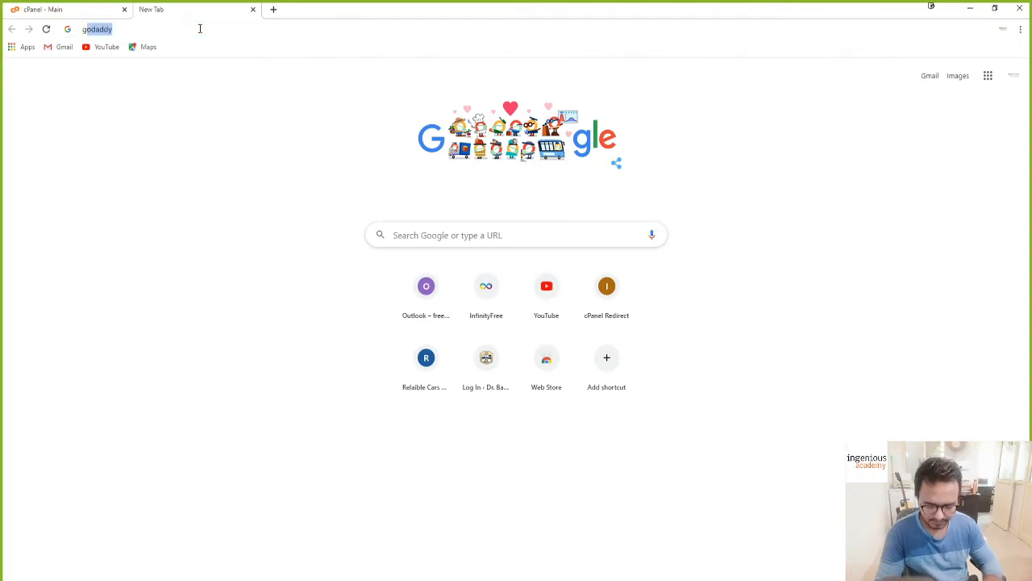
text(oda)
key(Return)
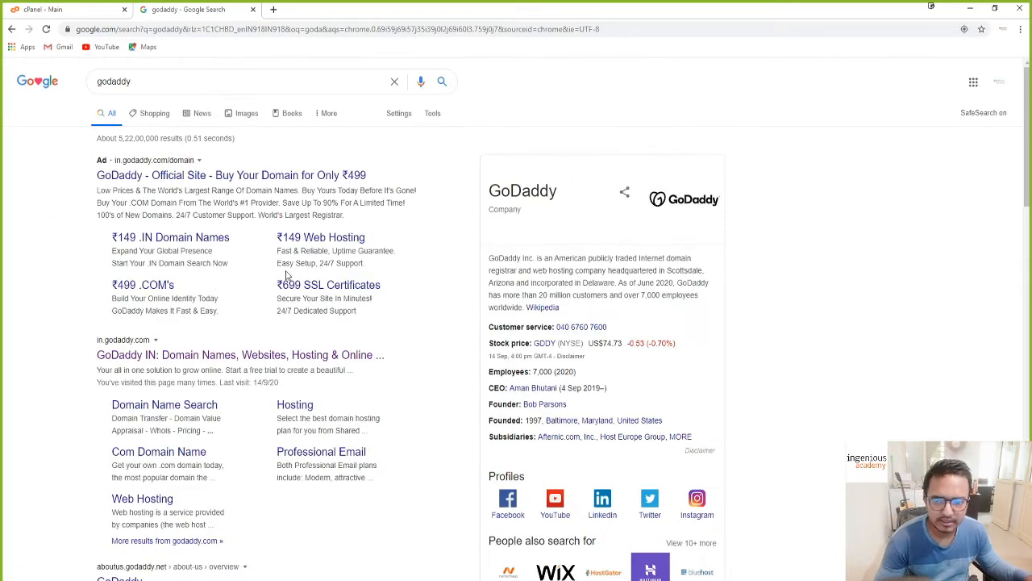
click(218, 356)
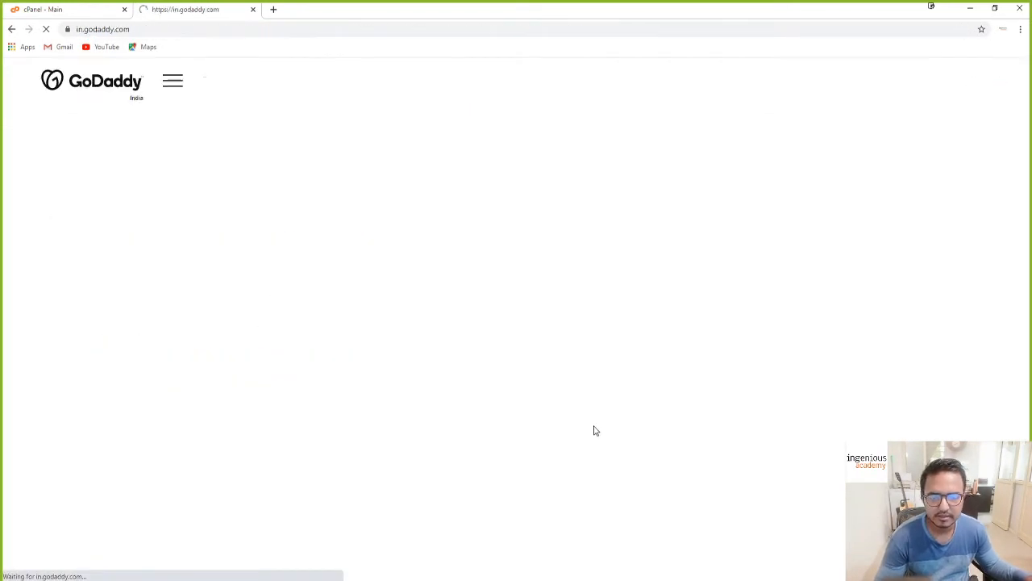
click(920, 93)
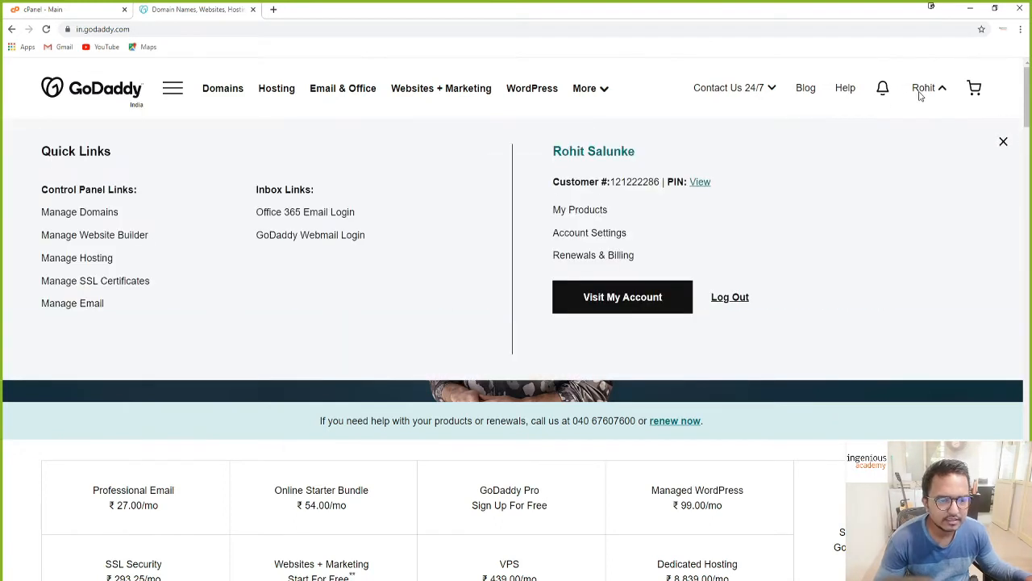
click(563, 212)
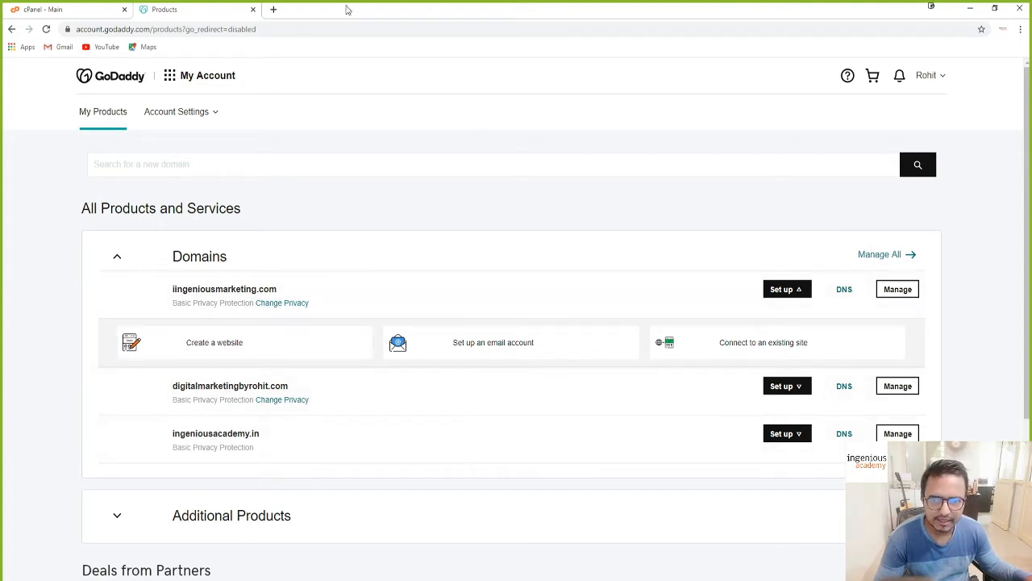
Look over the domains in GoDaddy's product list and open the Addon Domains page in cPanel
click(77, 11)
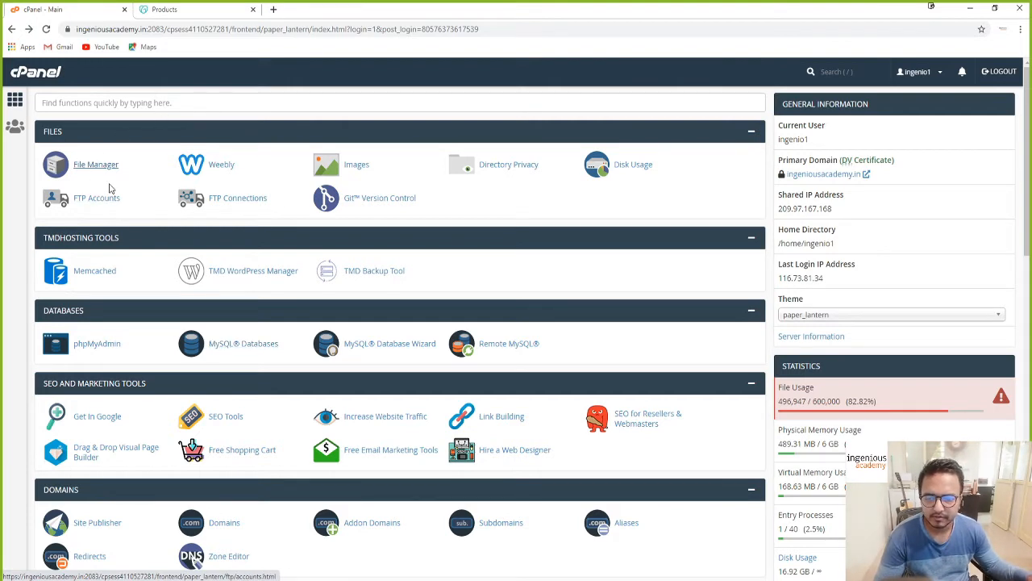
click(166, 10)
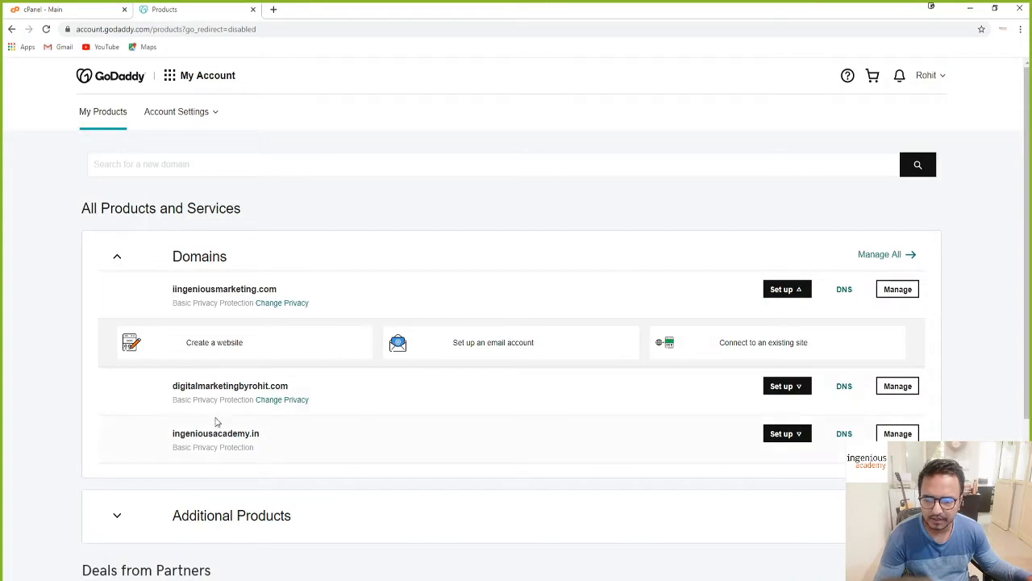
click(58, 11)
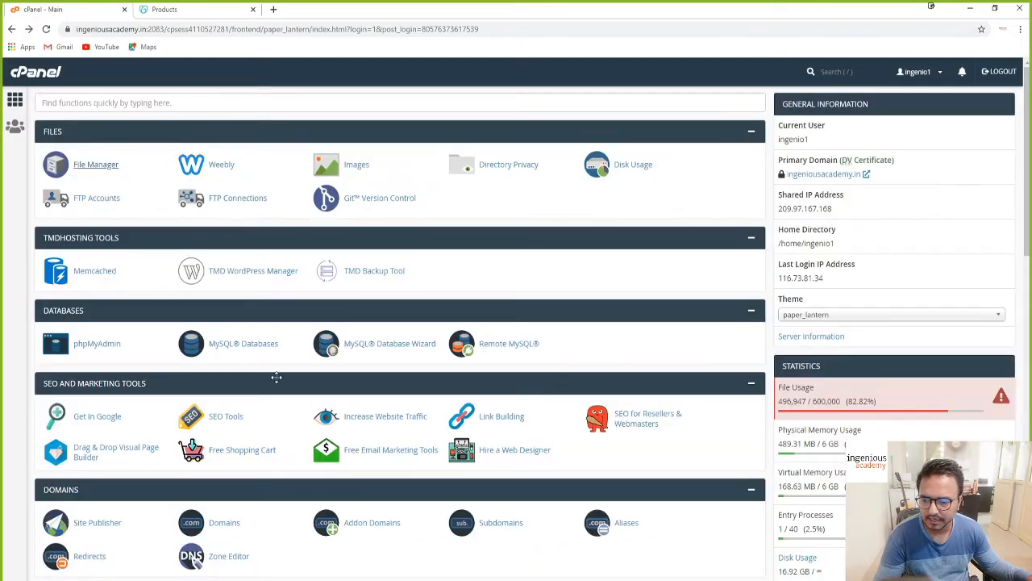
scroll(274, 376, down, 2)
click(345, 411)
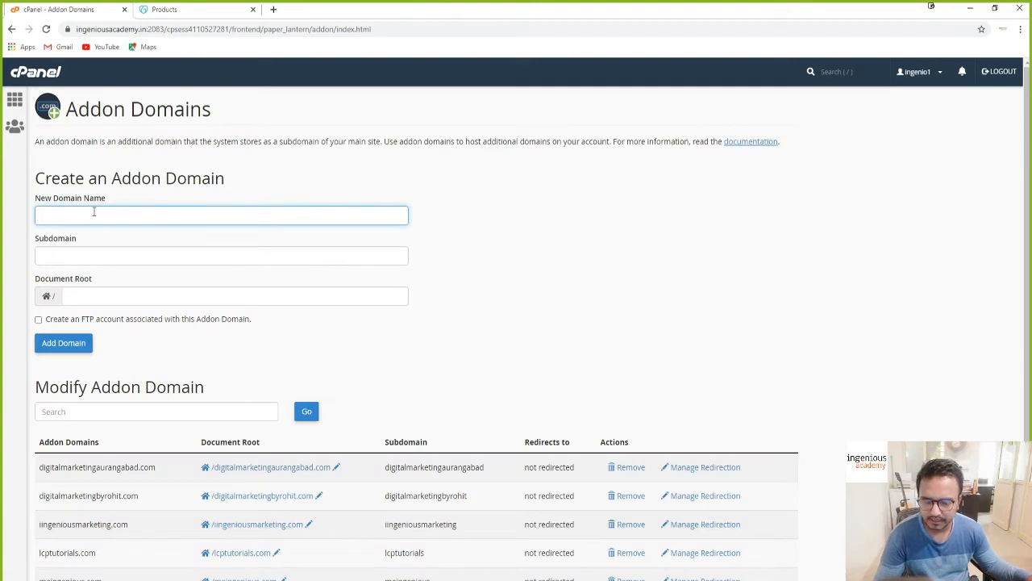
Enter digitalmarketingaurangabad.com as the new addon domain and check its subdomain, document root and the existing addon domains
text(digitalmark)
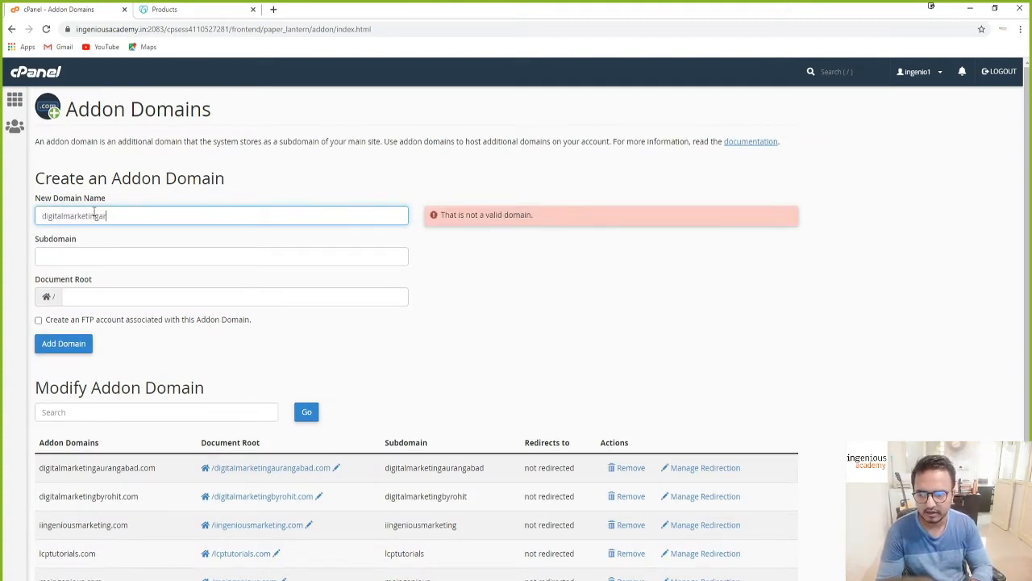
text(etingaurangab)
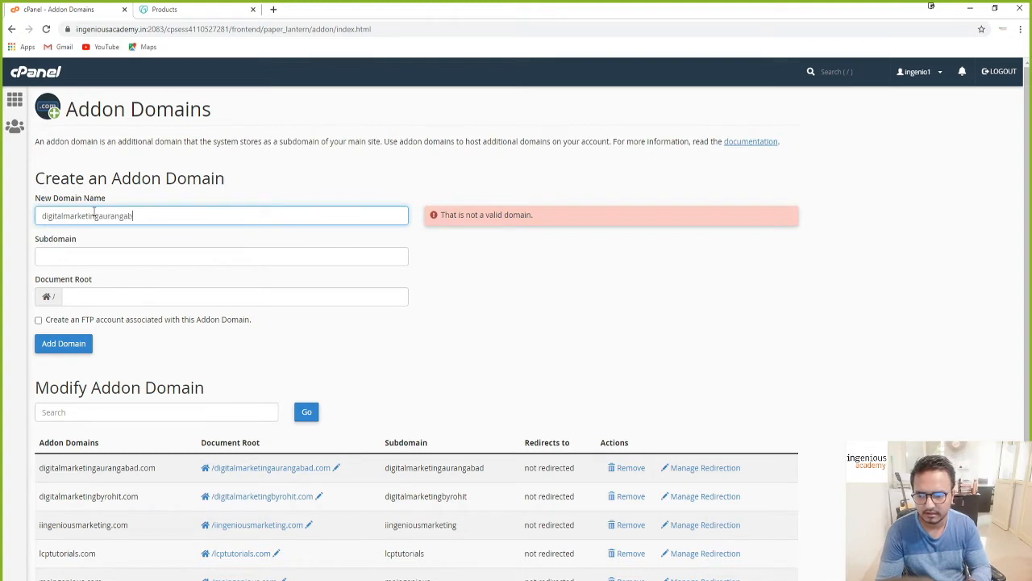
text(ad.com)
key(Tab)
drag(168, 214, 26, 218)
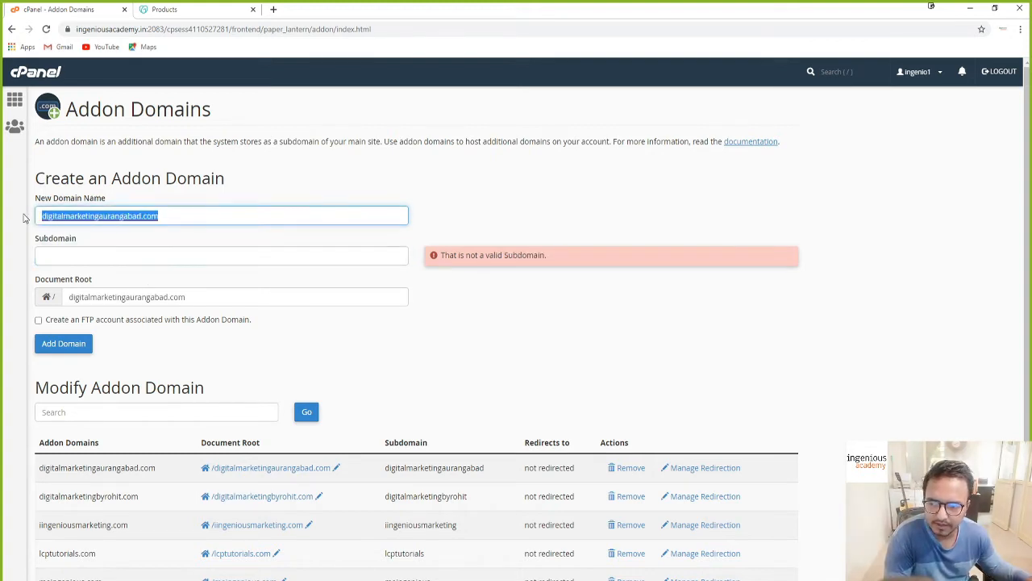
click(174, 258)
click(210, 298)
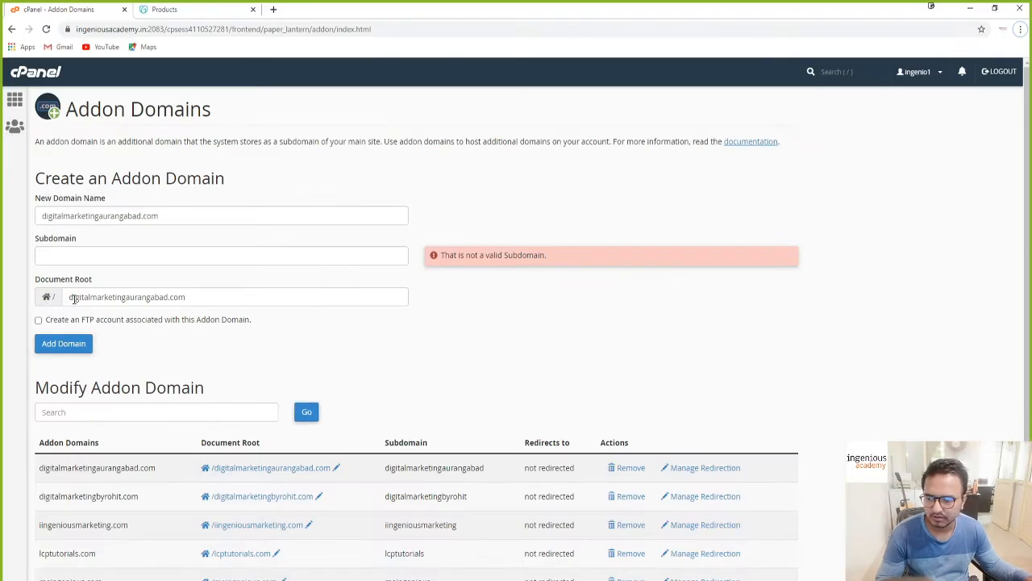
drag(215, 296, 62, 300)
scroll(143, 332, down, 2)
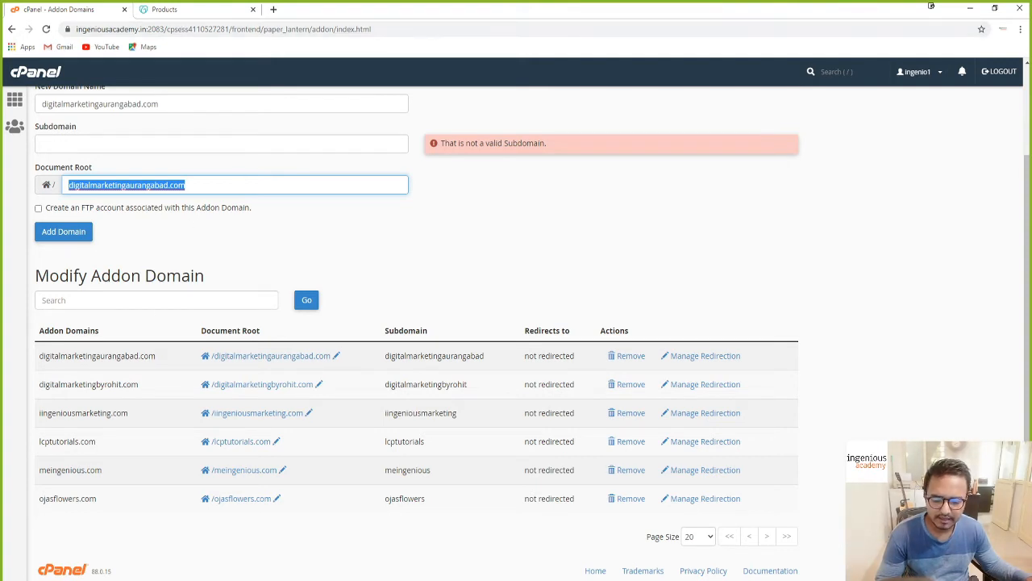
Check the hosting nameservers in the OneNote notes and open DNS management for the second domain in GoDaddy
key(alt+Tab)
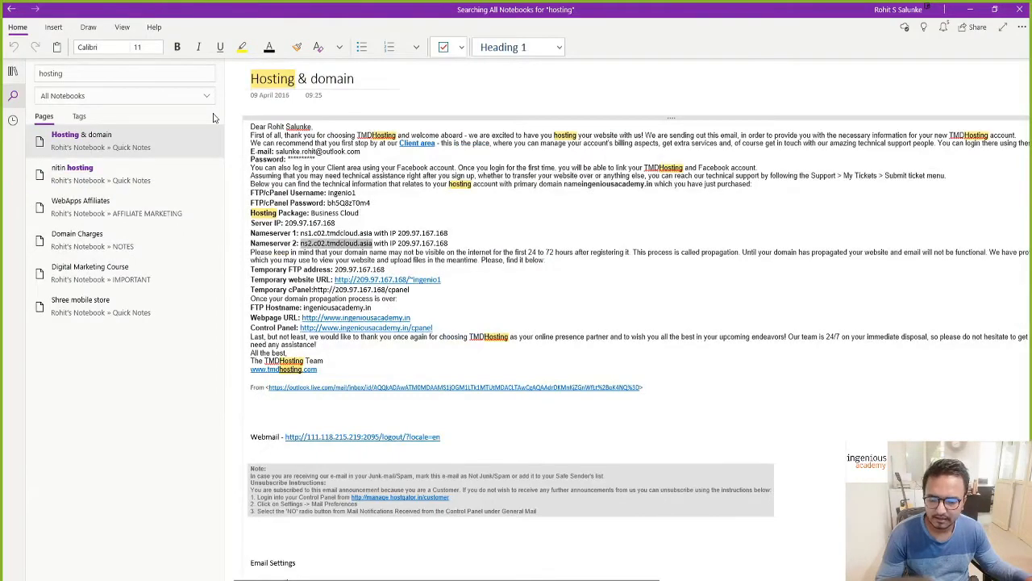
key(alt+Tab)
click(177, 9)
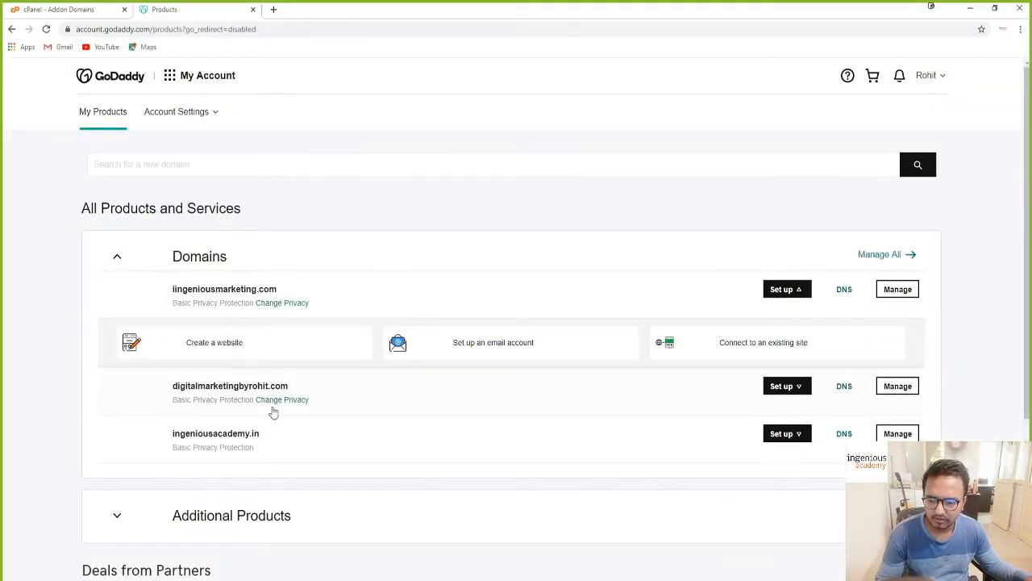
click(846, 392)
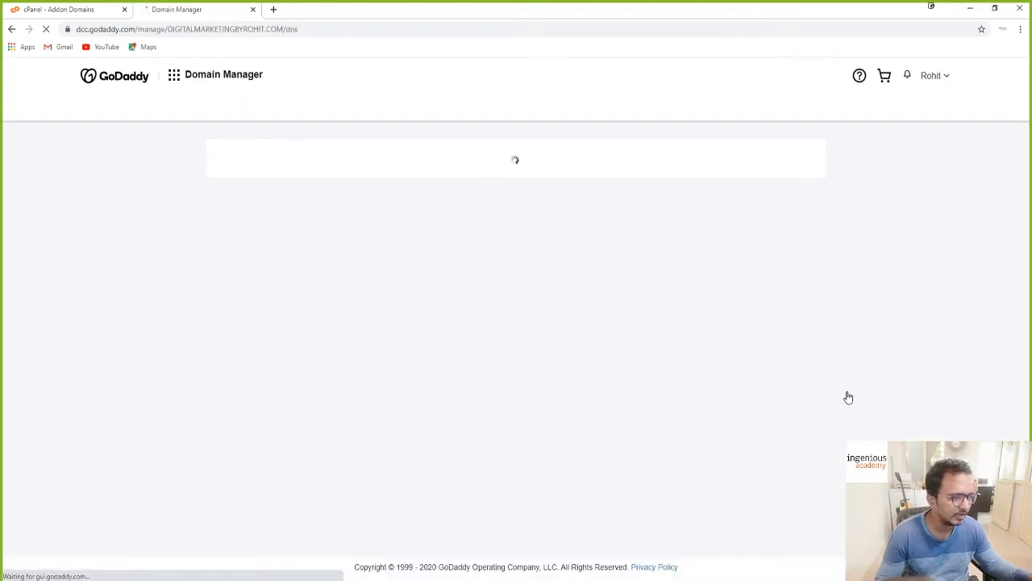
Return to the cPanel home page and examine its tools and the account's File Usage against the limit
click(57, 11)
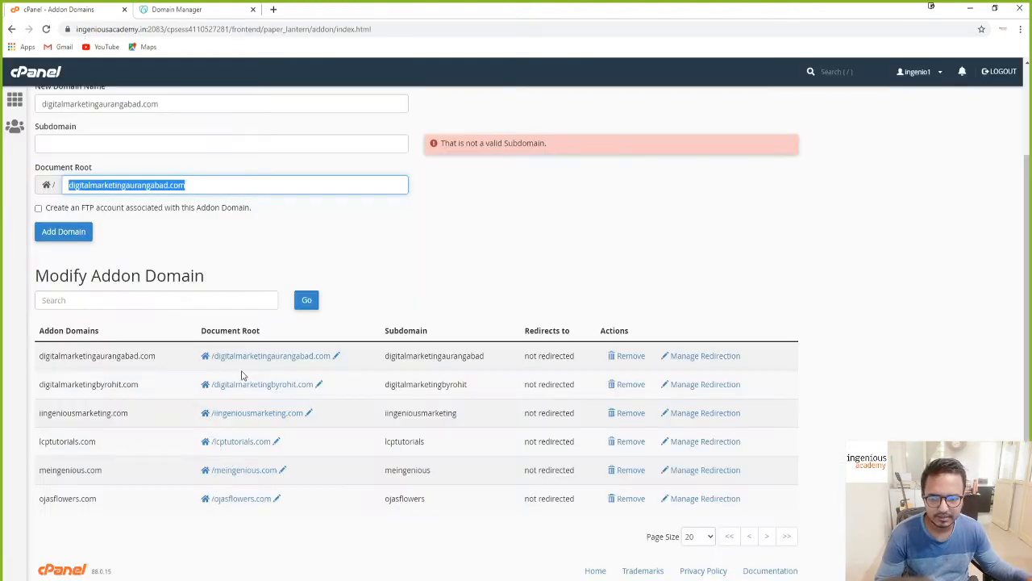
click(42, 77)
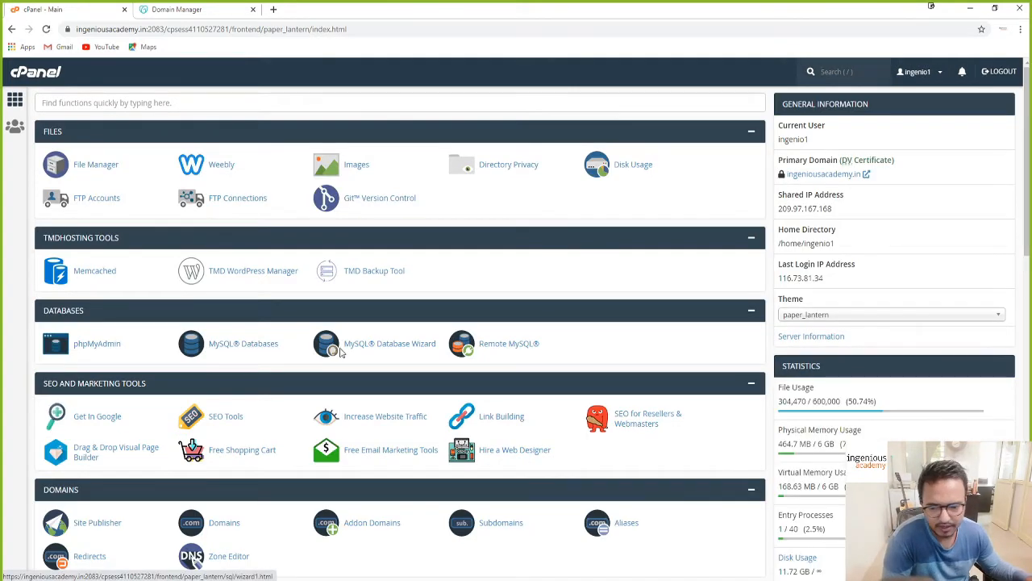
scroll(341, 352, down, 5)
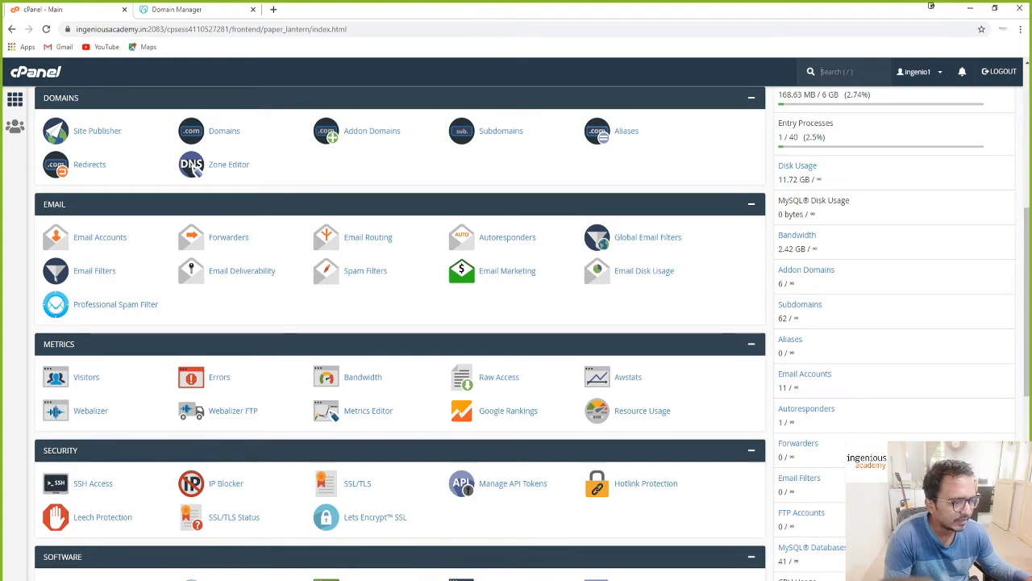
scroll(579, 334, up, 5)
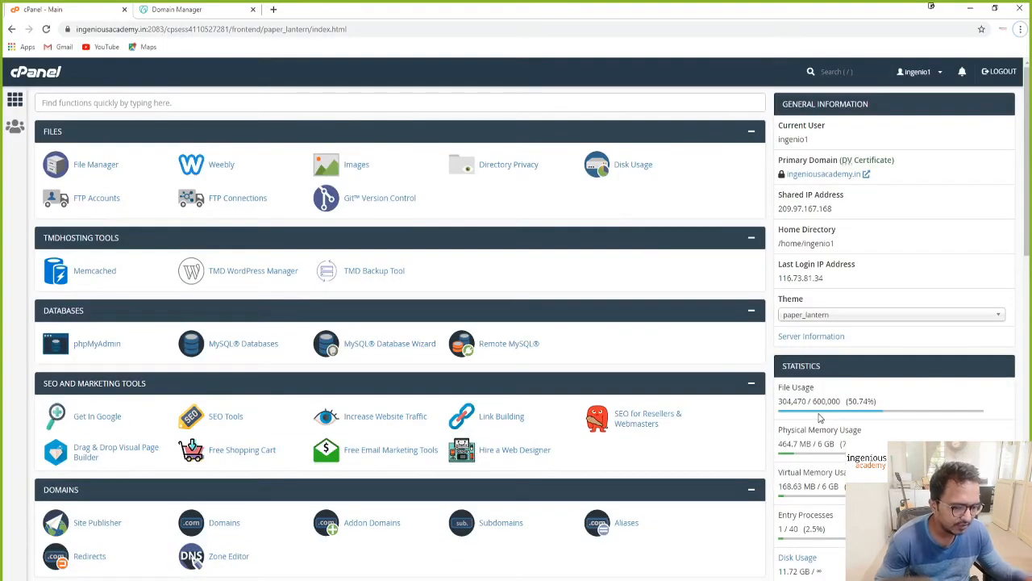
drag(779, 403, 805, 411)
click(819, 404)
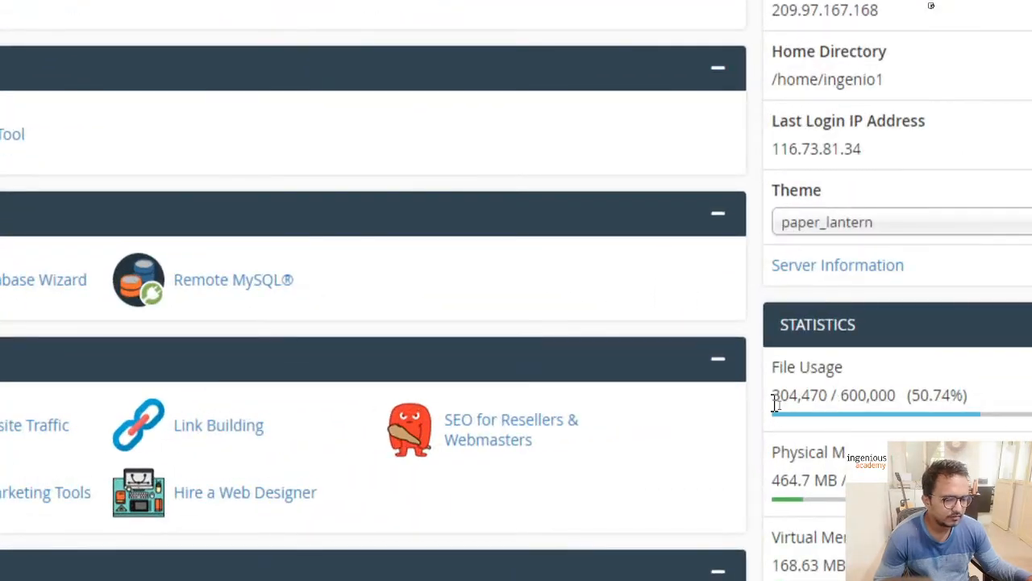
drag(779, 400, 901, 411)
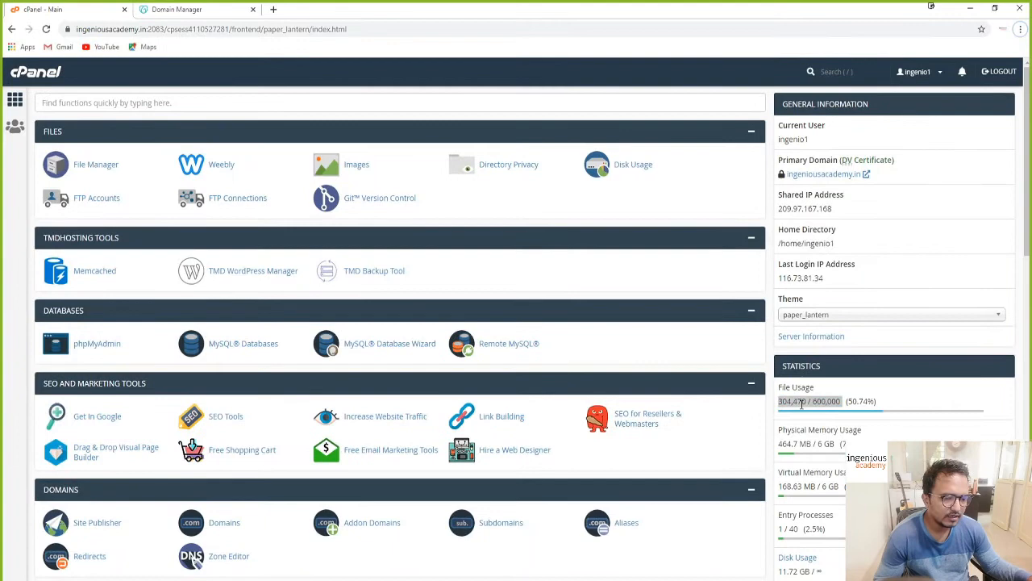
click(802, 405)
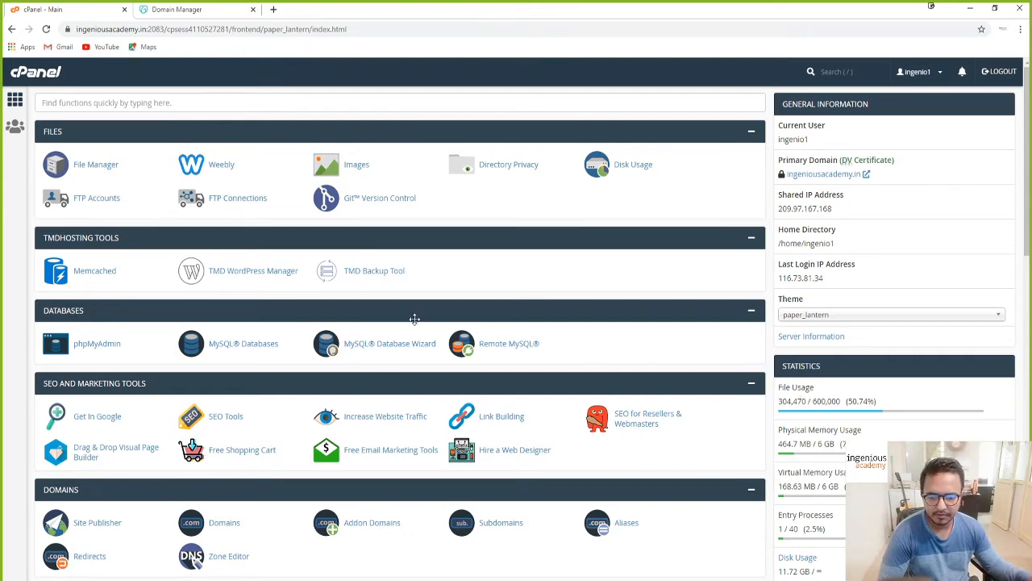
Open the Subdomains page, look through the available domains and select meingenious.com as the parent domain for a new subdomain
scroll(431, 481, down, 1)
scroll(431, 481, down, 2)
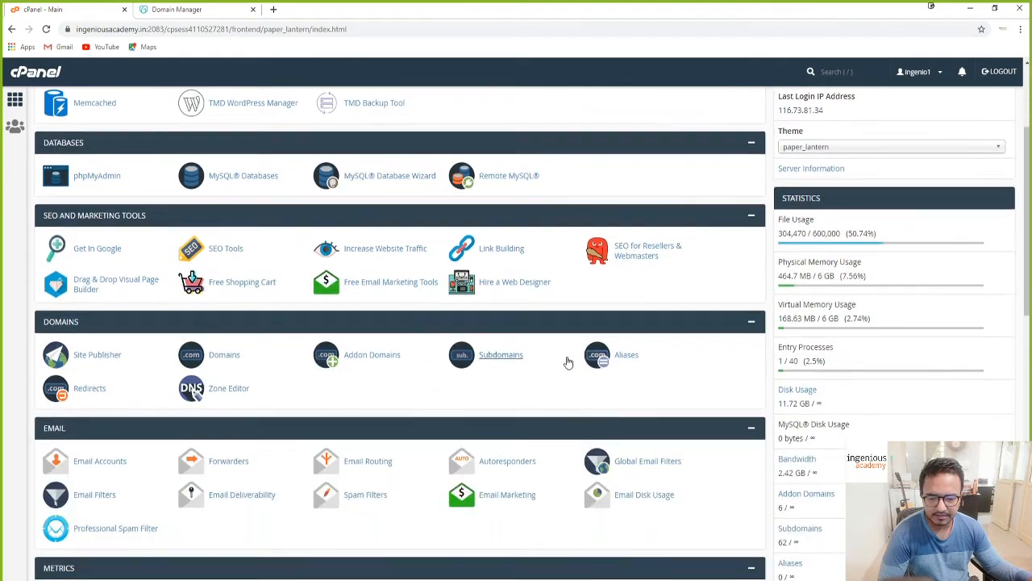
click(515, 360)
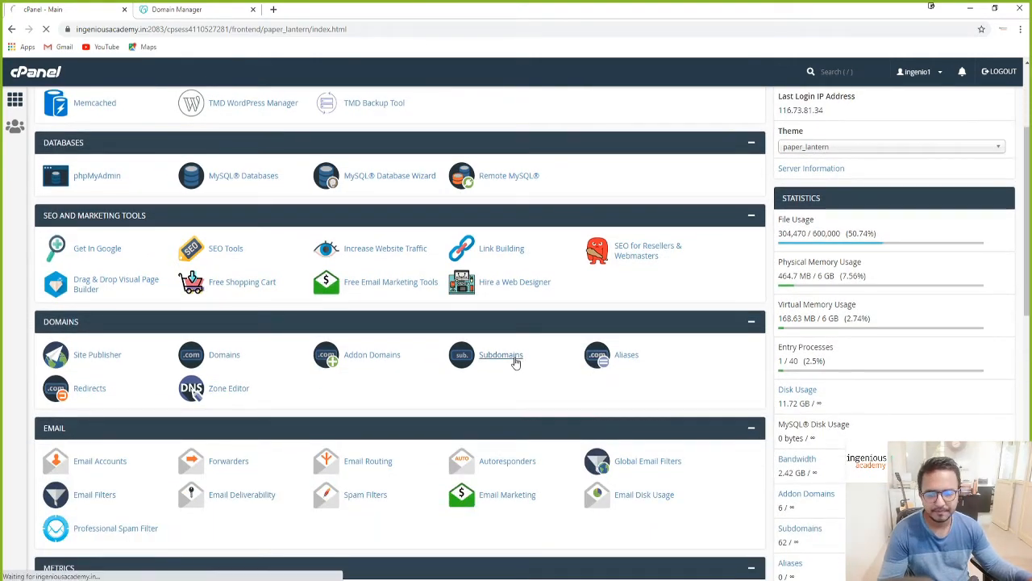
click(131, 272)
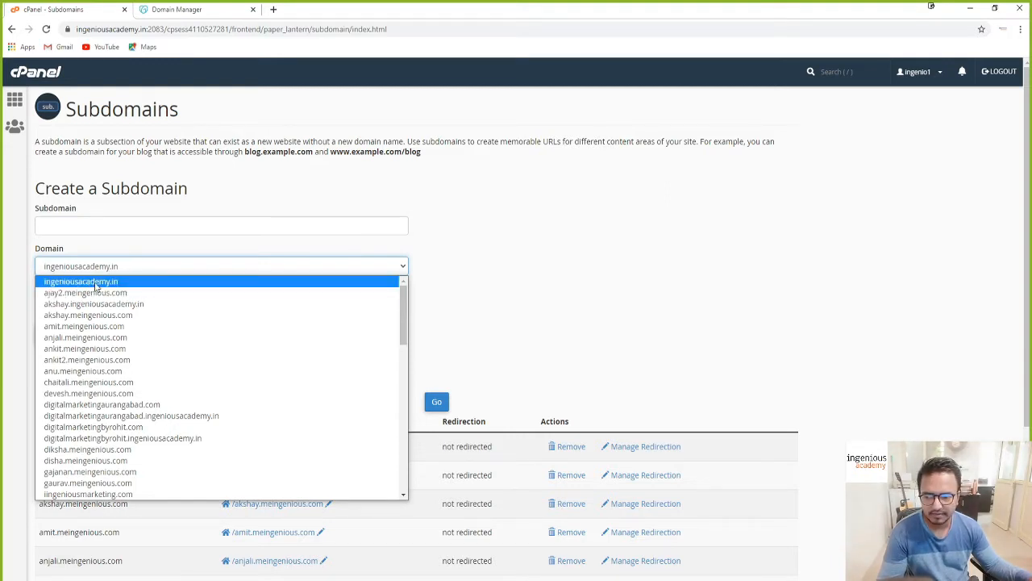
scroll(101, 323, down, 3)
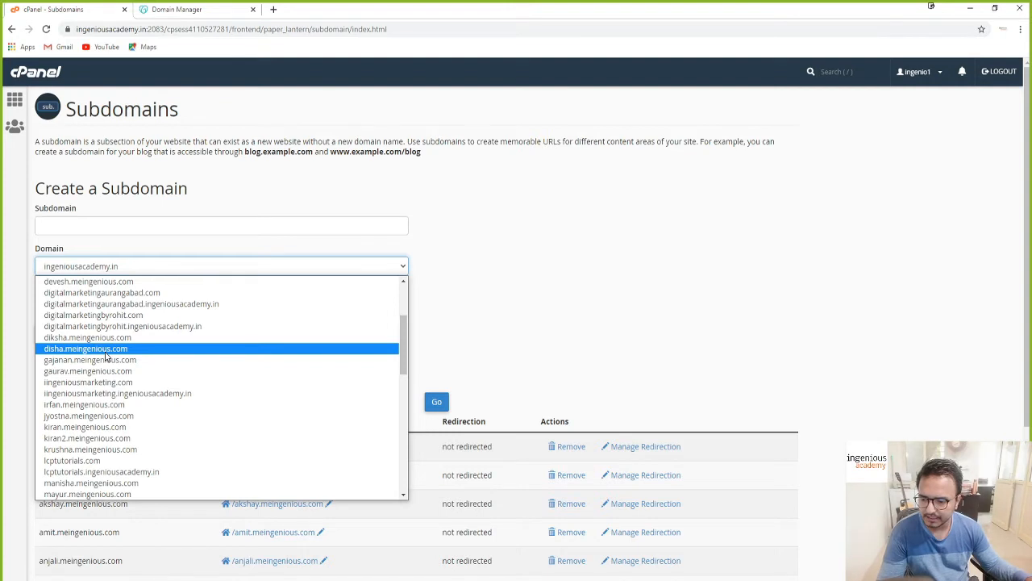
scroll(106, 357, down, 5)
scroll(106, 358, up, 5)
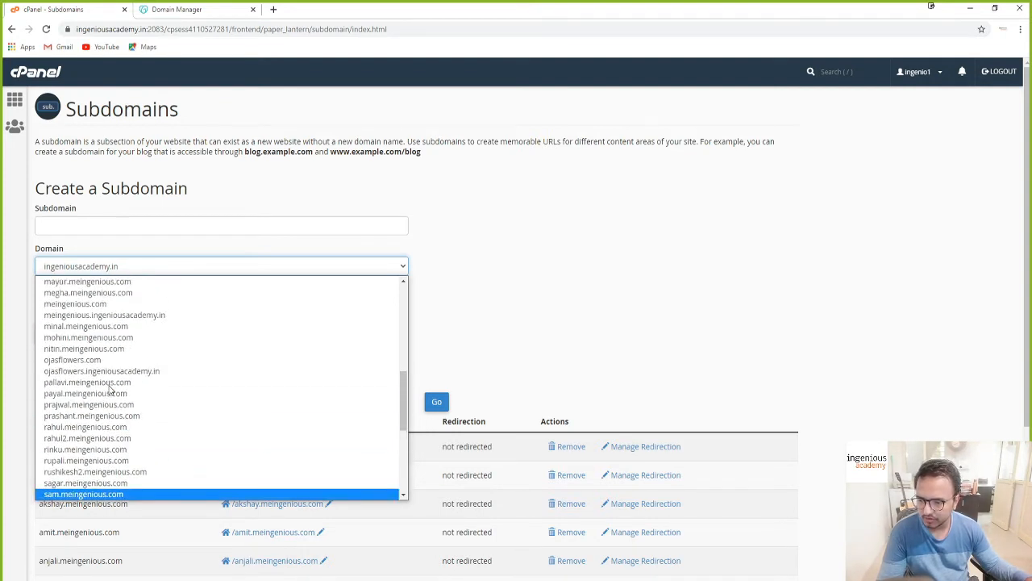
scroll(110, 389, up, 10)
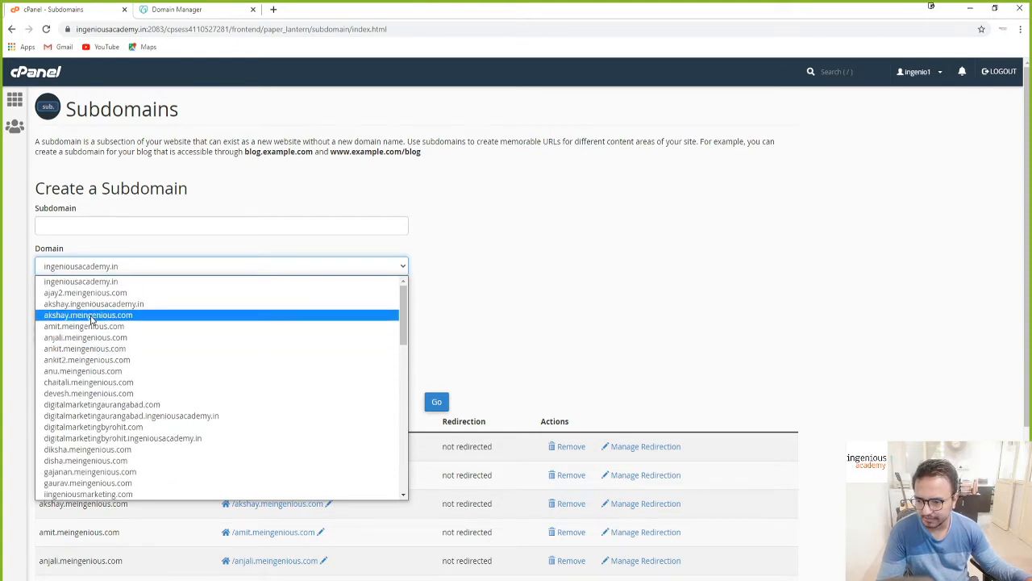
text(me)
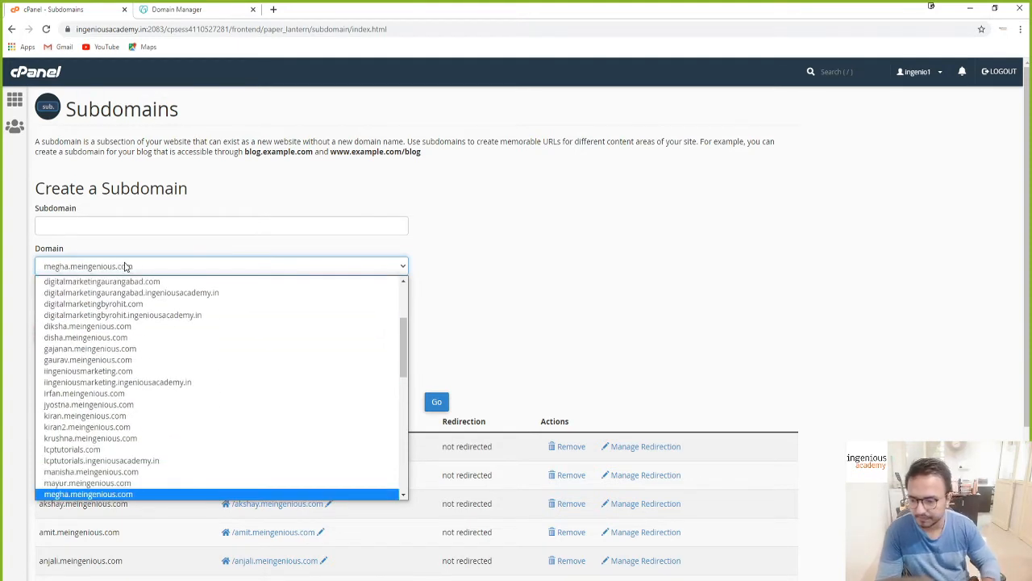
text(i)
key(Return)
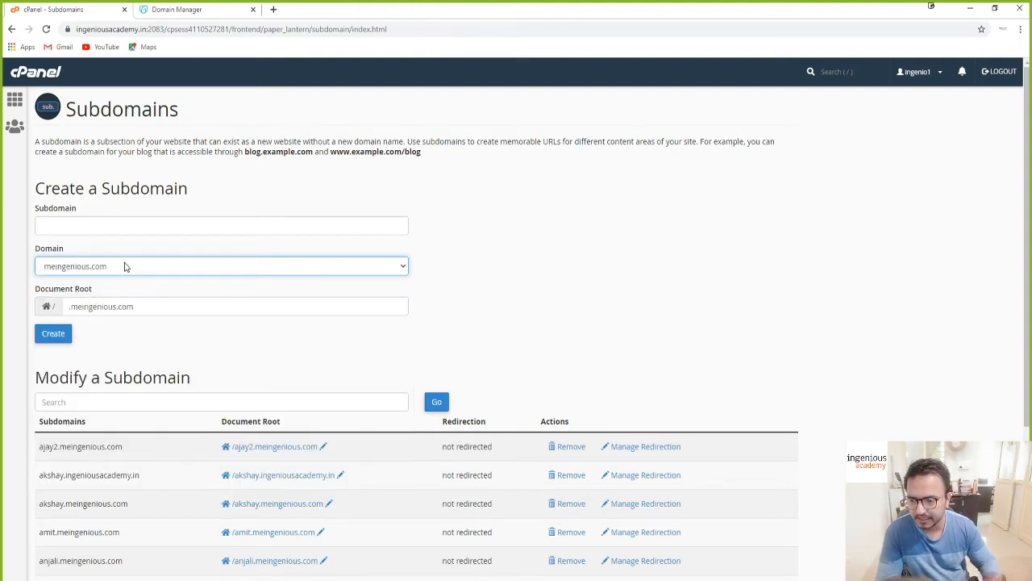
Create subdomains under meingenious.com for the students, using each student's first name as the subdomain
click(80, 227)
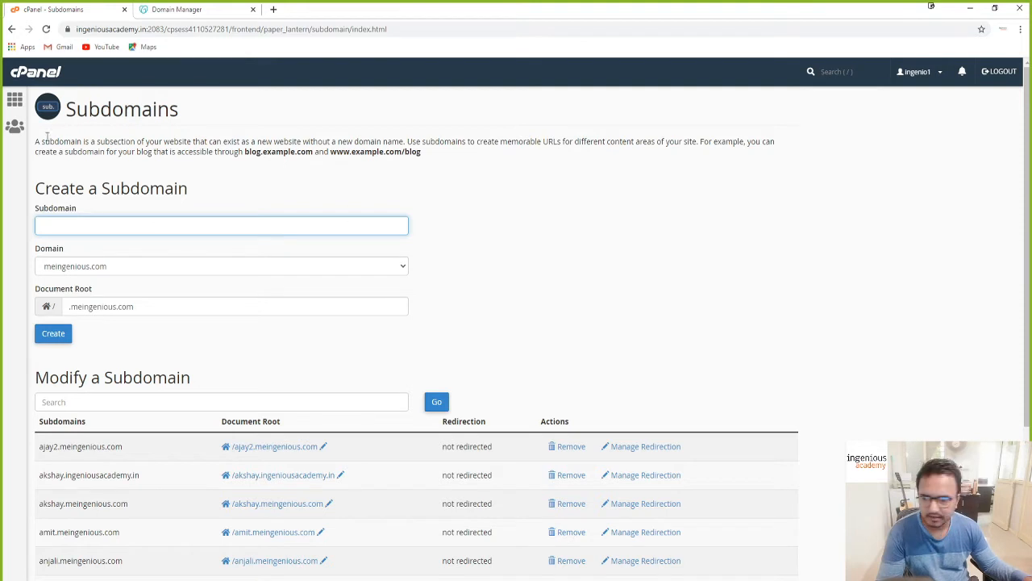
text(aamir)
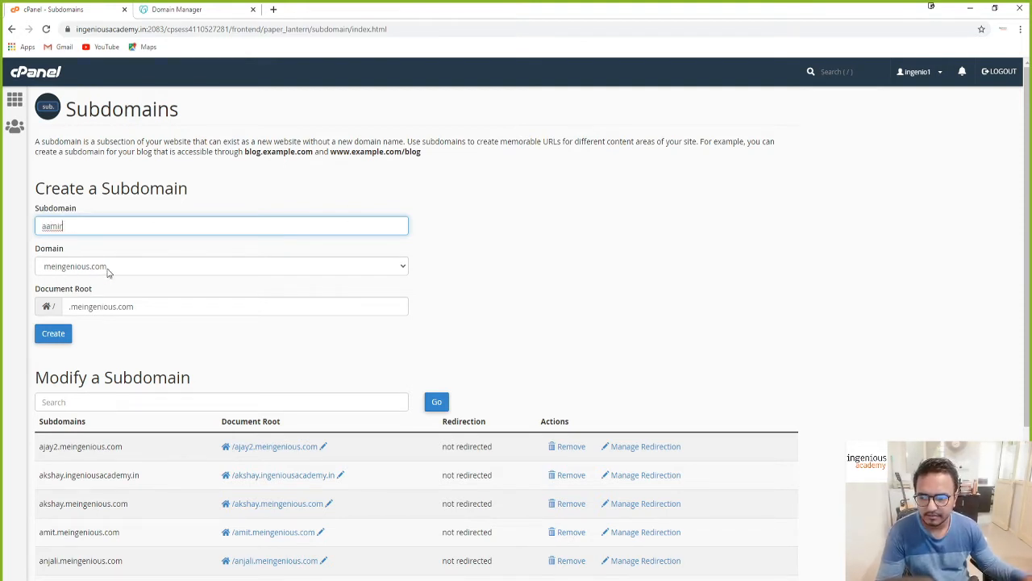
click(55, 337)
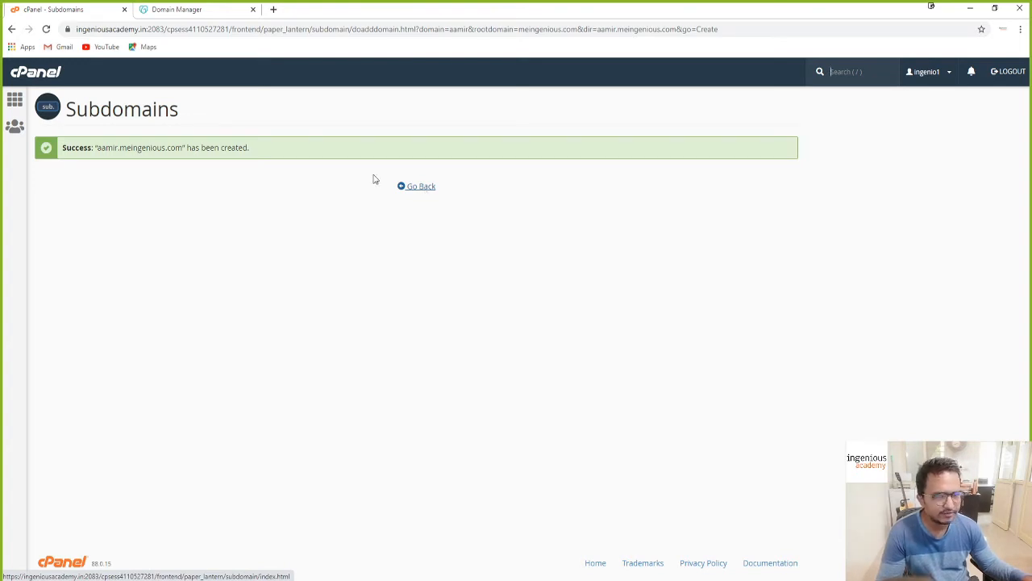
drag(96, 147, 217, 162)
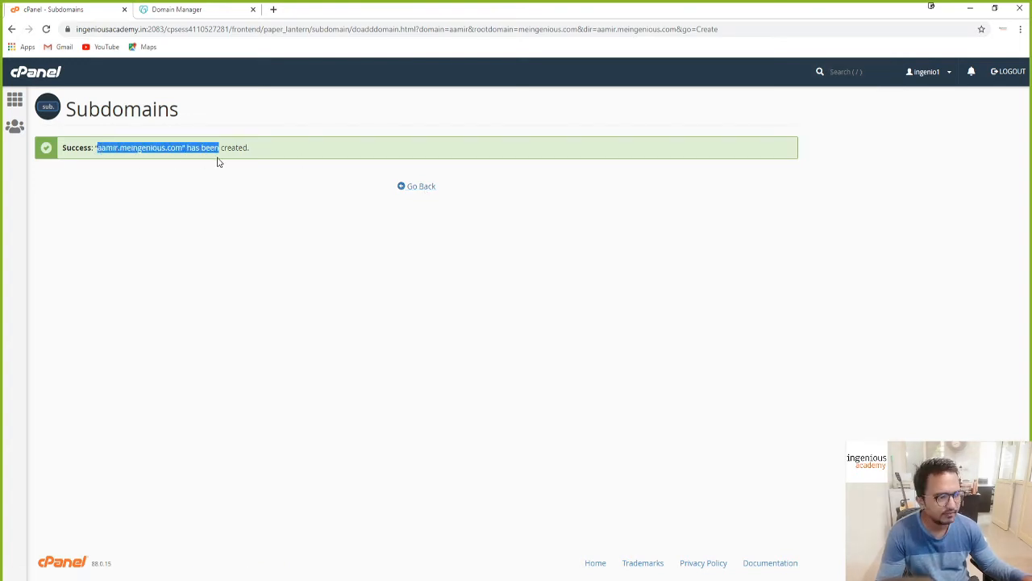
click(57, 336)
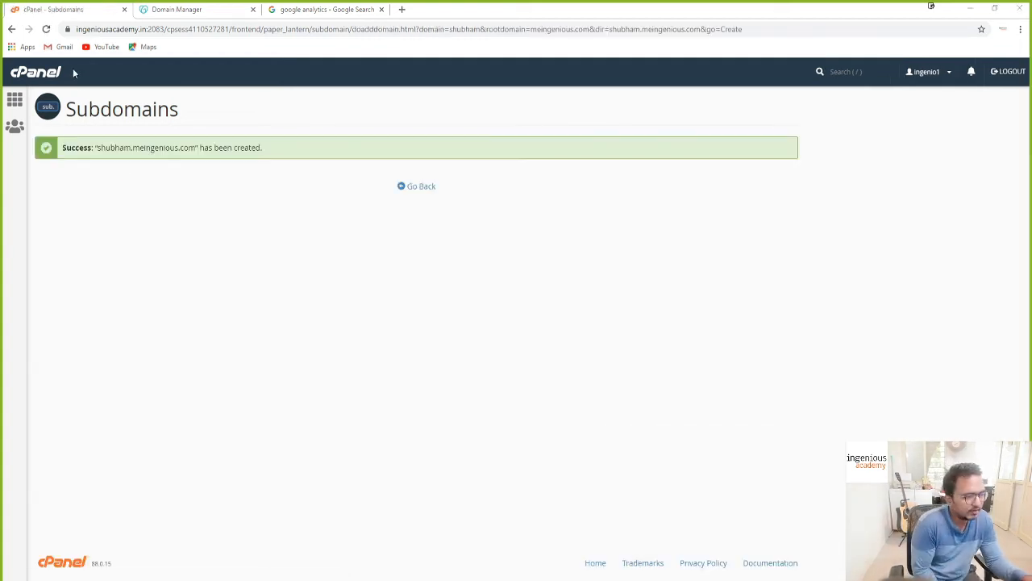
Return to the cPanel home page and open the WordPress installation form in Softaculous
click(408, 188)
click(32, 72)
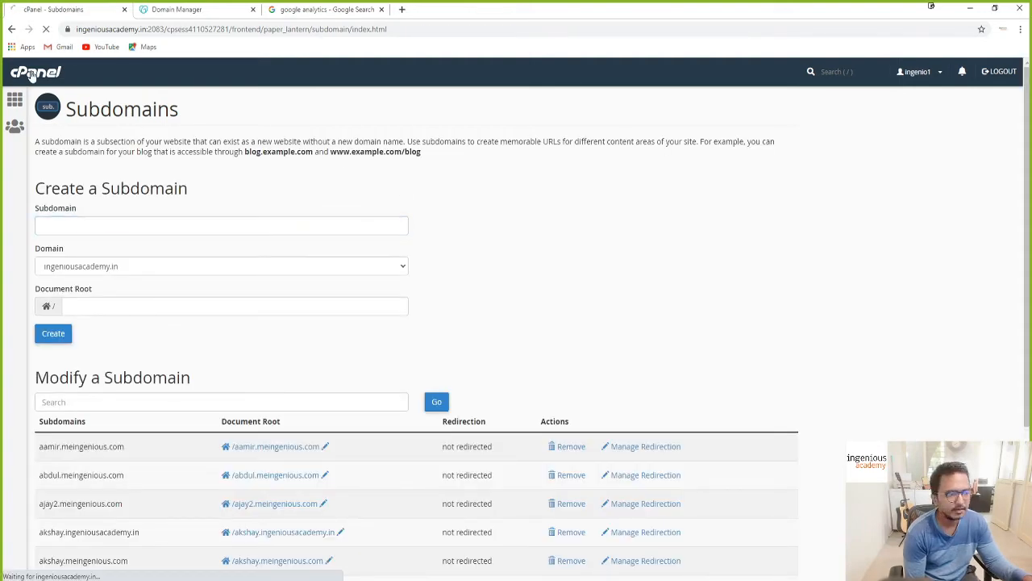
scroll(408, 353, down, 1)
scroll(407, 353, down, 12)
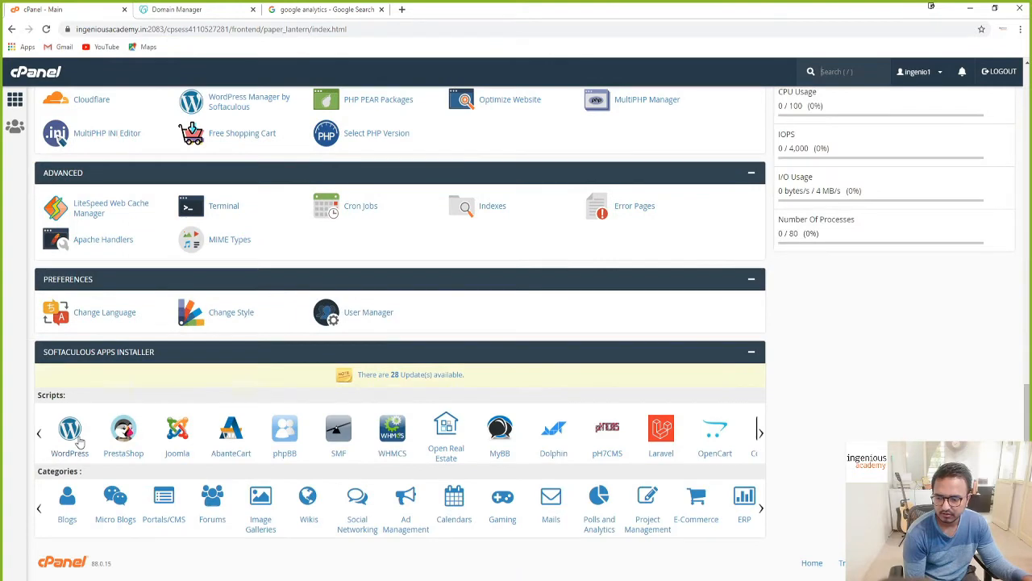
click(77, 440)
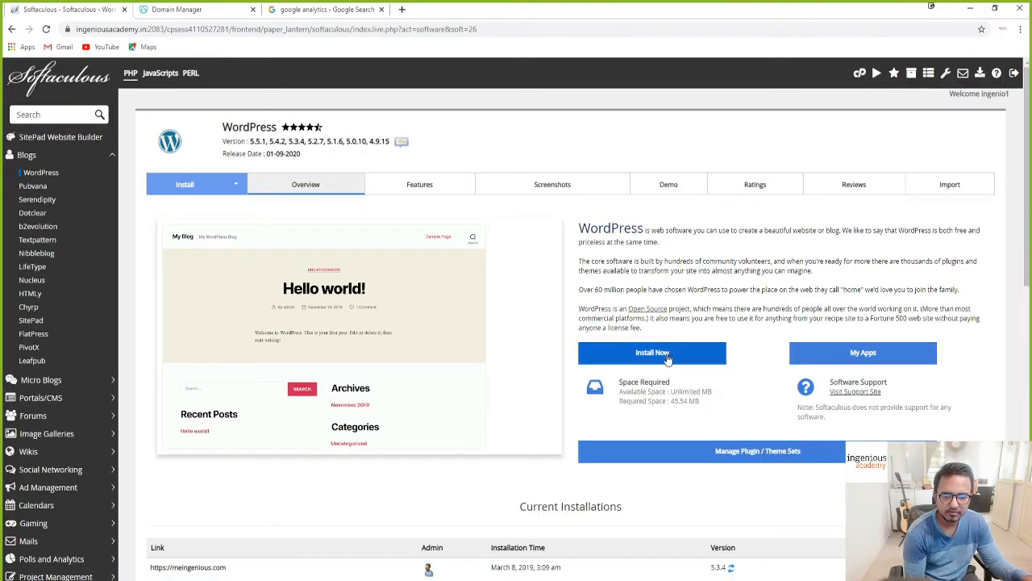
click(668, 352)
Set the installation URL to the first student's meingenious.com subdomain and leave the directory empty
click(770, 304)
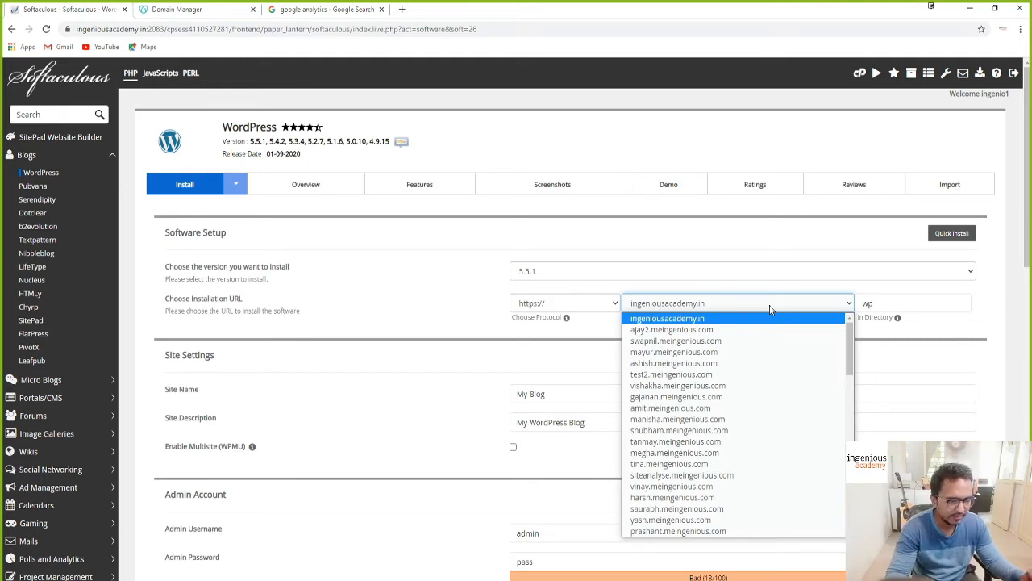
text(ashish.me)
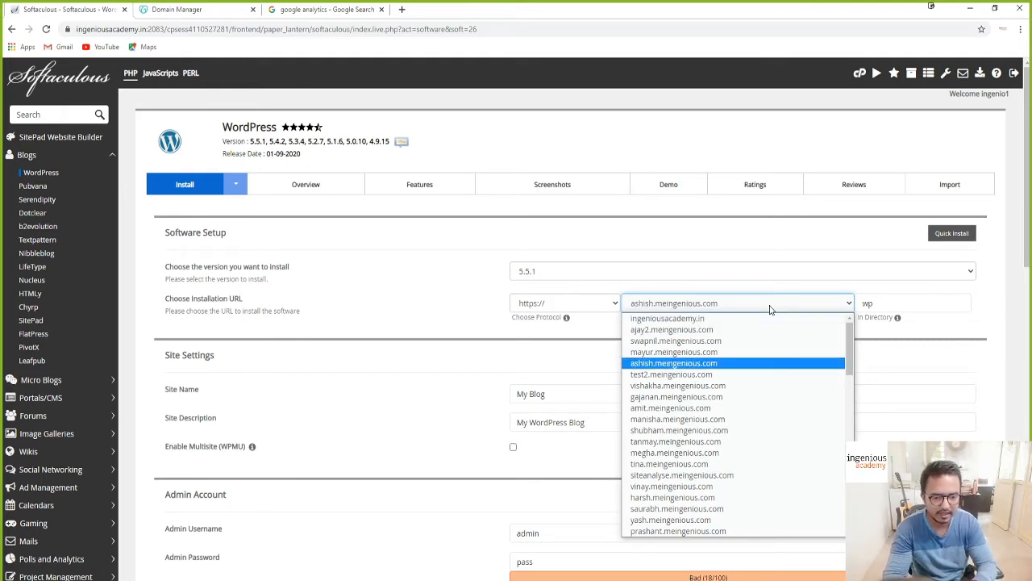
text(aamir)
click(769, 309)
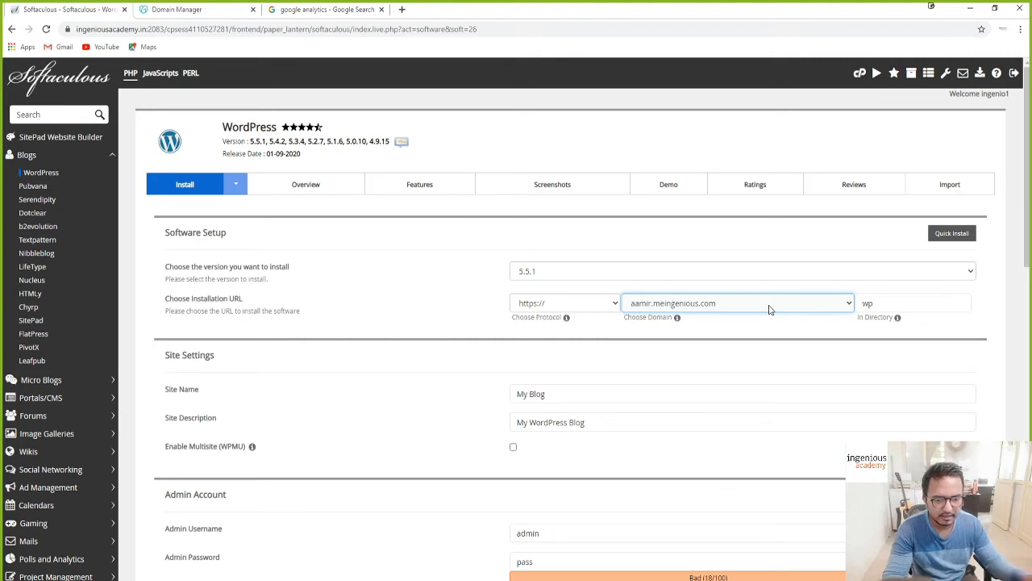
click(891, 304)
key(BackSpace)
key(BackSpace)
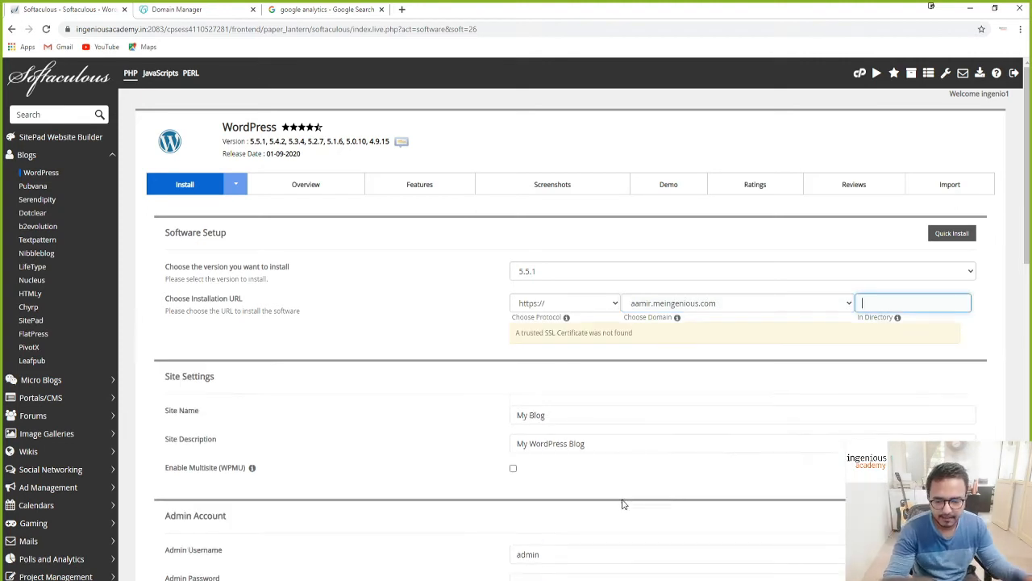
Set the admin username to the student's first name and enter the admin password
scroll(572, 409, down, 2)
click(572, 385)
double_click(572, 386)
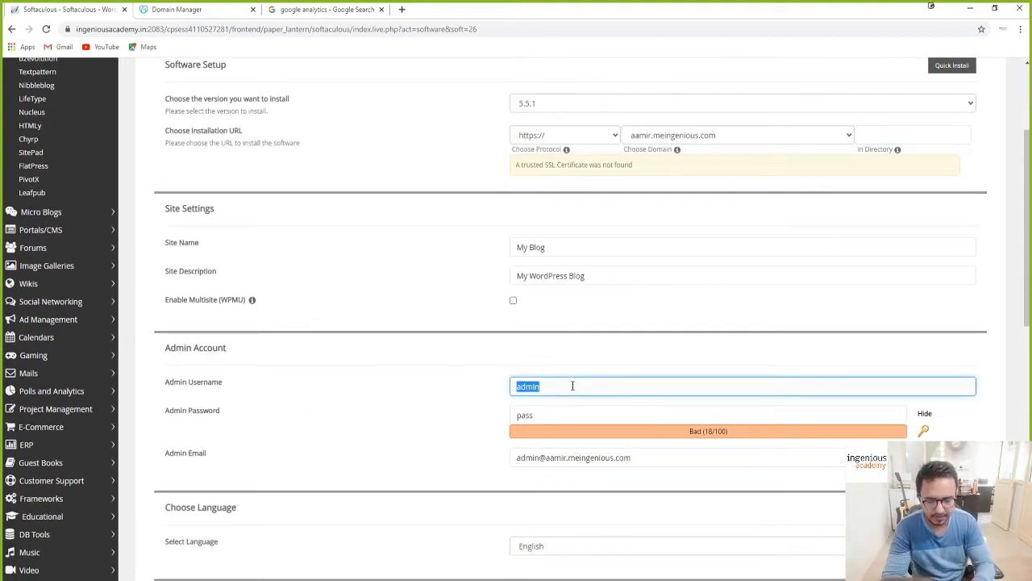
key(Tab)
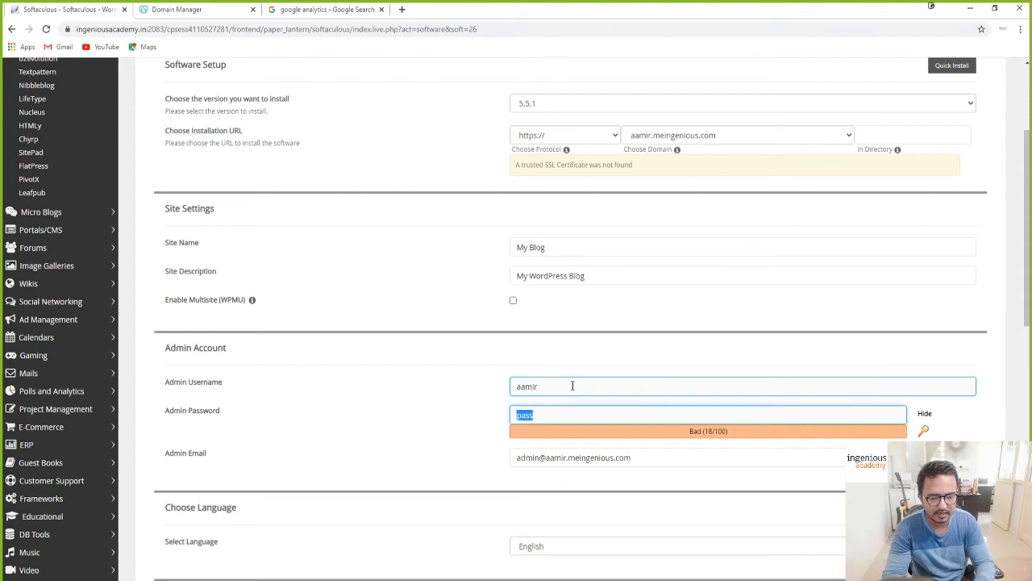
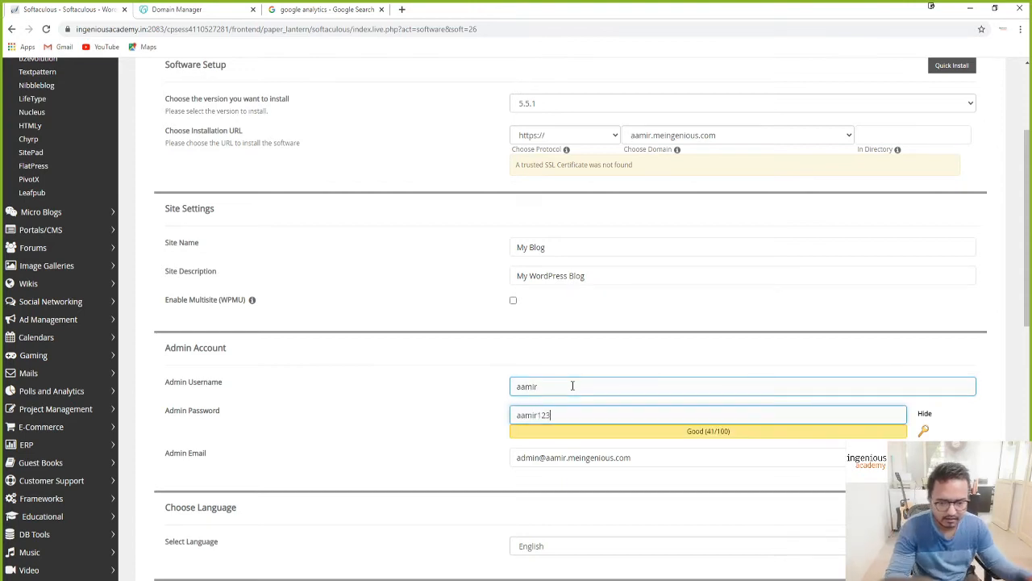
Enter the trainer's email as the admin email and copy it into the field for emailing installation details
triple_click(612, 456)
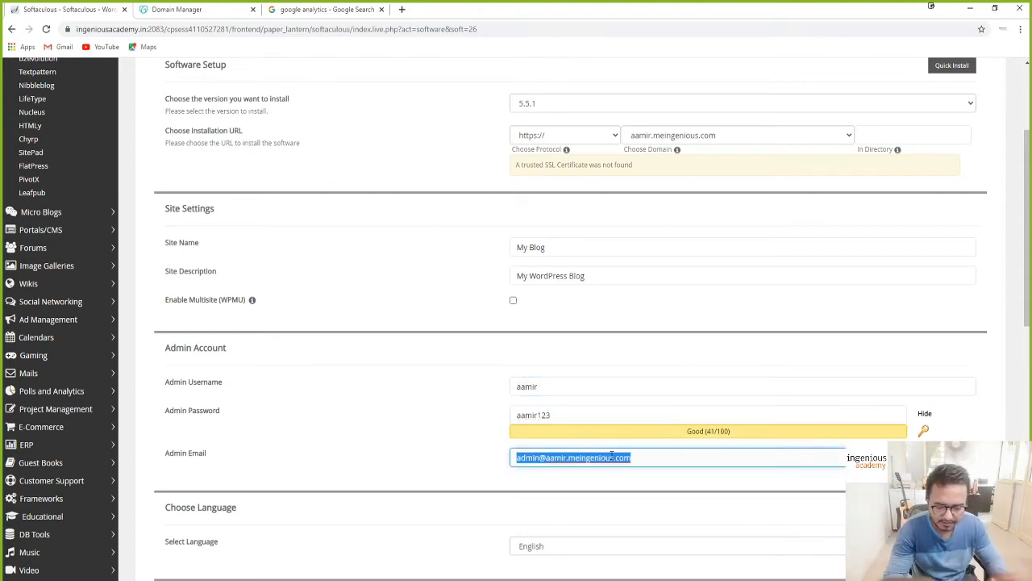
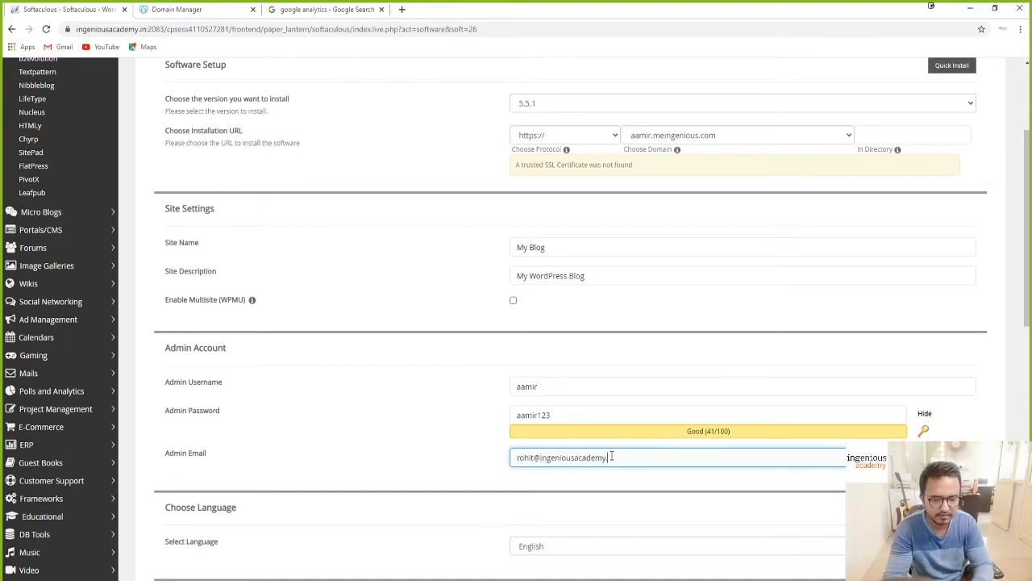
key(ctrl+a)
key(ctrl+c)
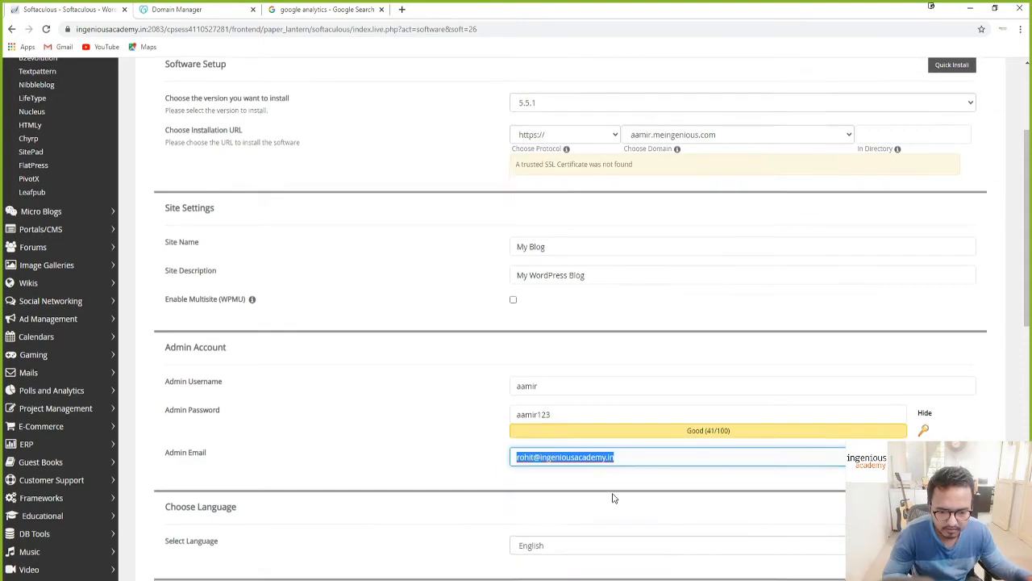
scroll(597, 500, down, 5)
scroll(574, 452, down, 3)
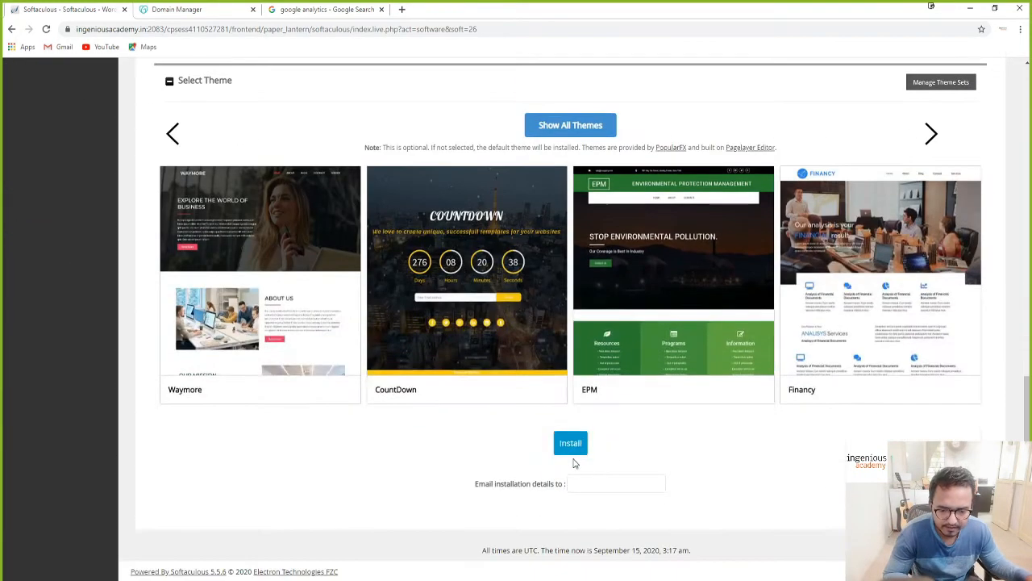
click(586, 481)
key(ctrl+v)
Check the database name in the advanced options and start the WordPress installation
scroll(586, 476, up, 1)
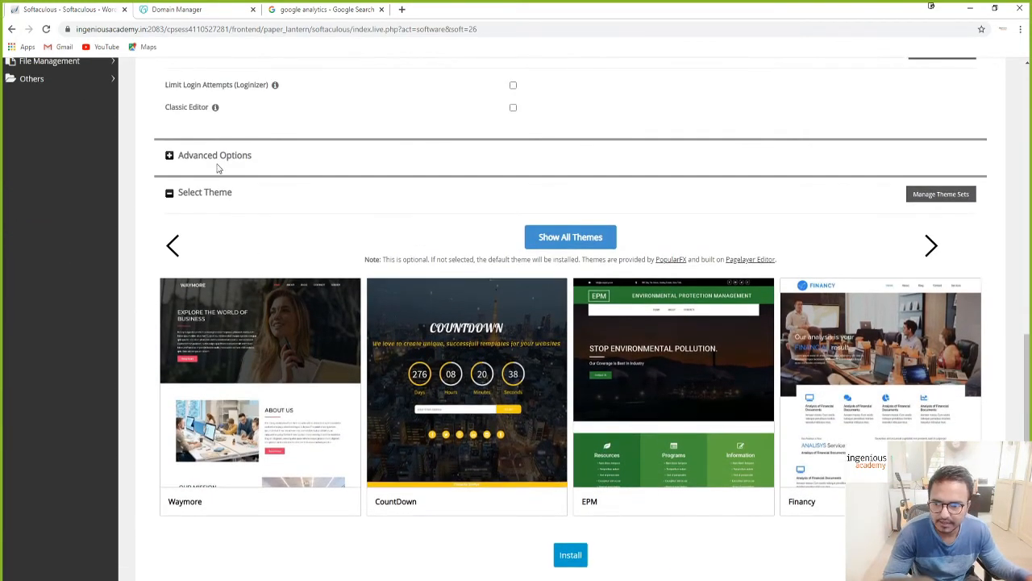
click(219, 157)
drag(593, 194, 565, 189)
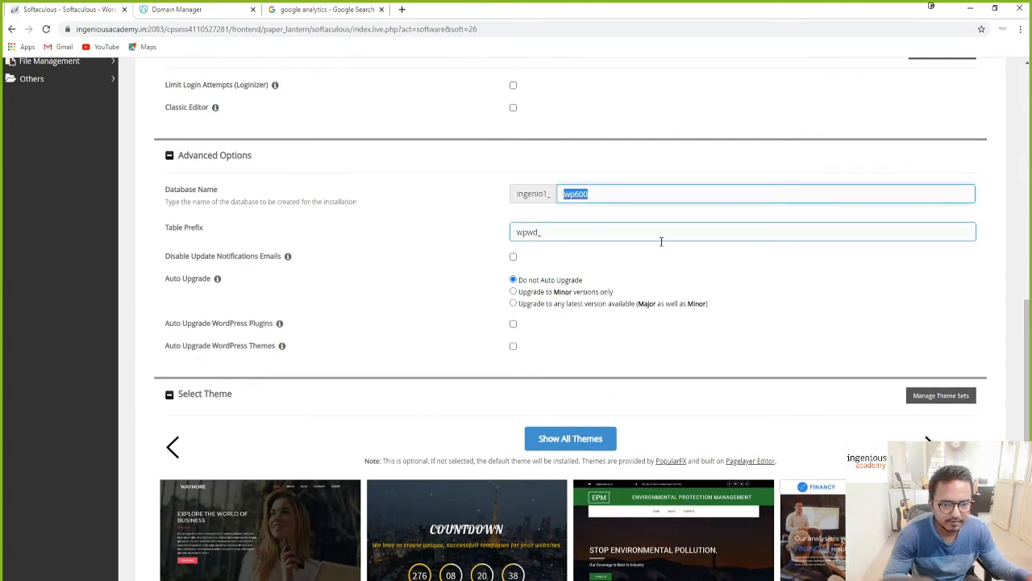
scroll(673, 436, down, 4)
scroll(669, 508, down, 1)
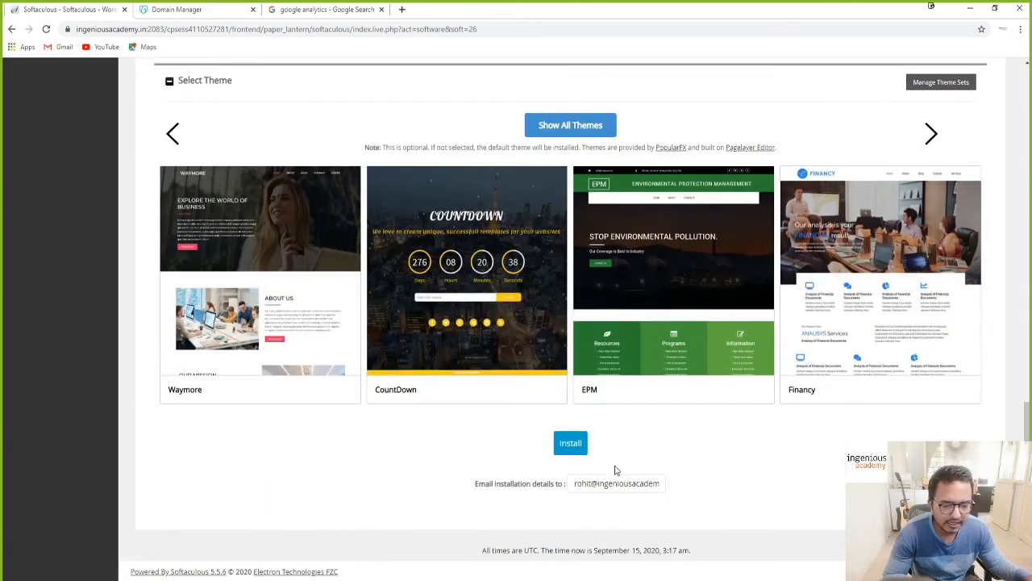
click(570, 444)
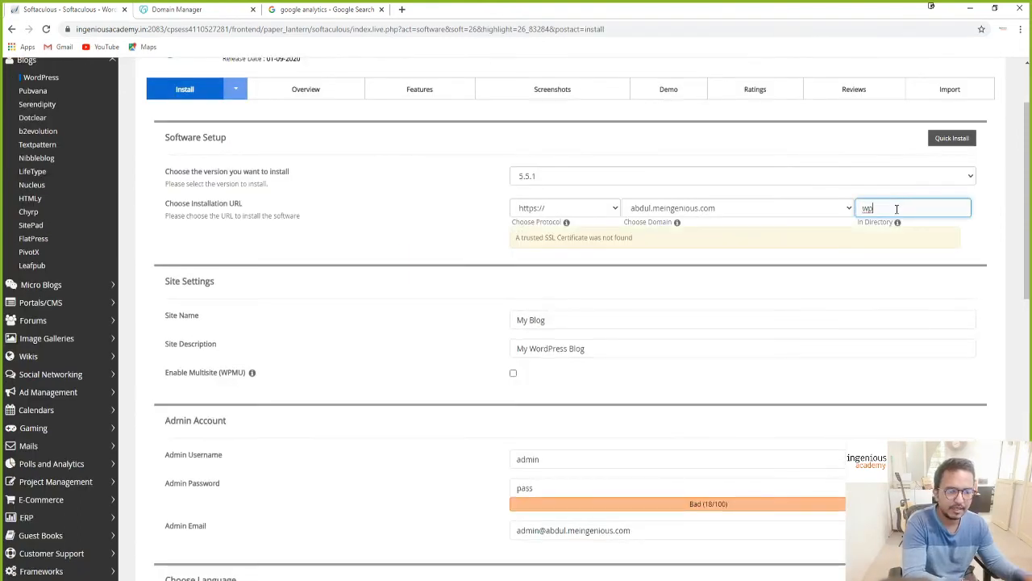
Clear the installation directory for the second student's meingenious.com subdomain and submit the WordPress installation form
drag(897, 208, 855, 212)
key(BackSpace)
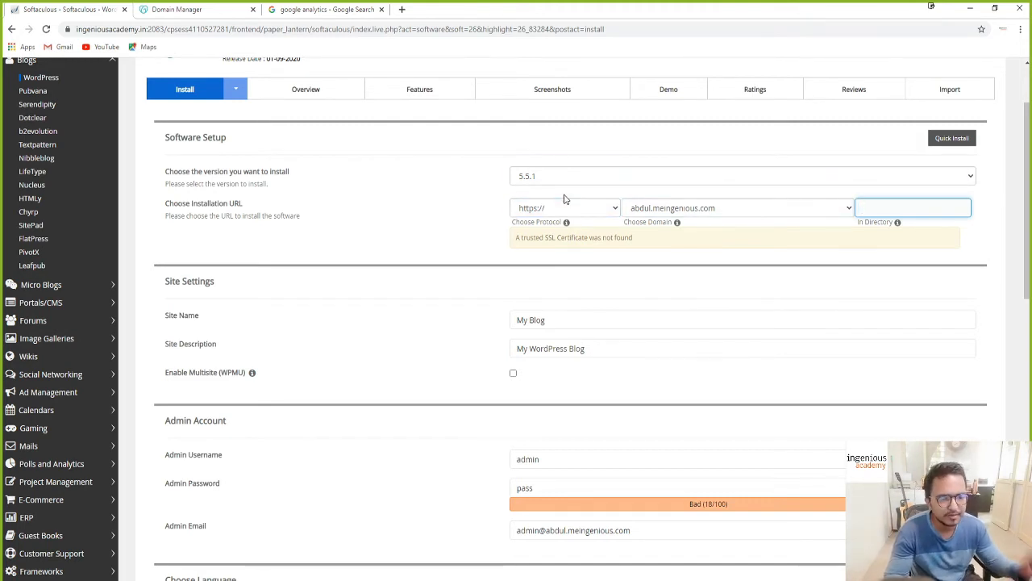
scroll(622, 475, down, 2)
click(576, 284)
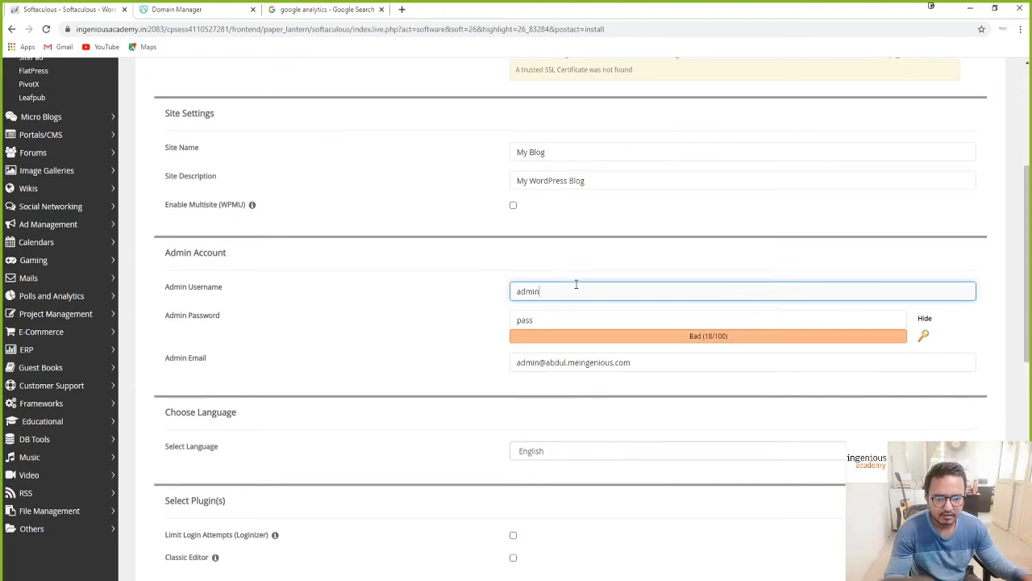
double_click(576, 284)
scroll(576, 284, up, 1)
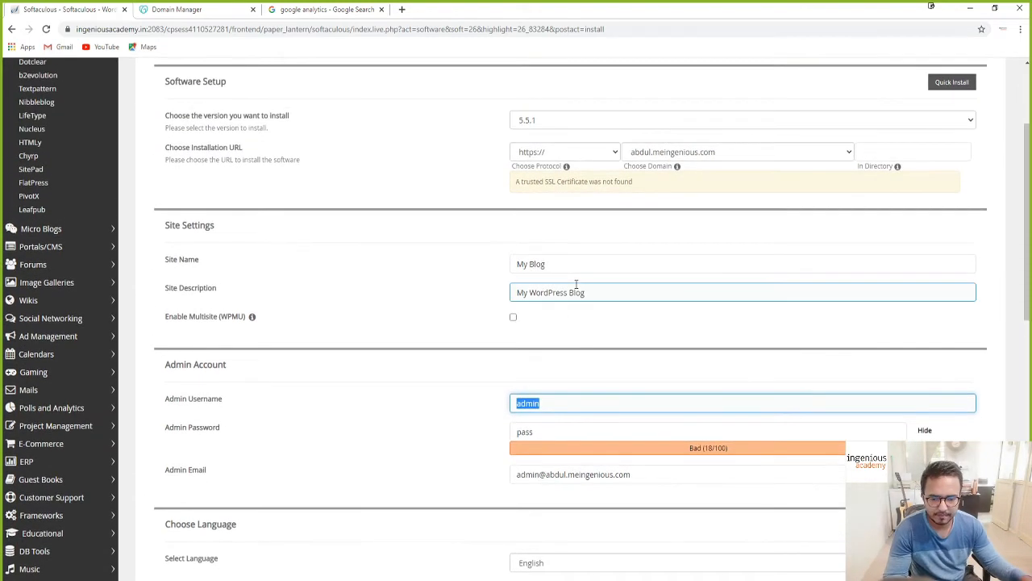
key(Return)
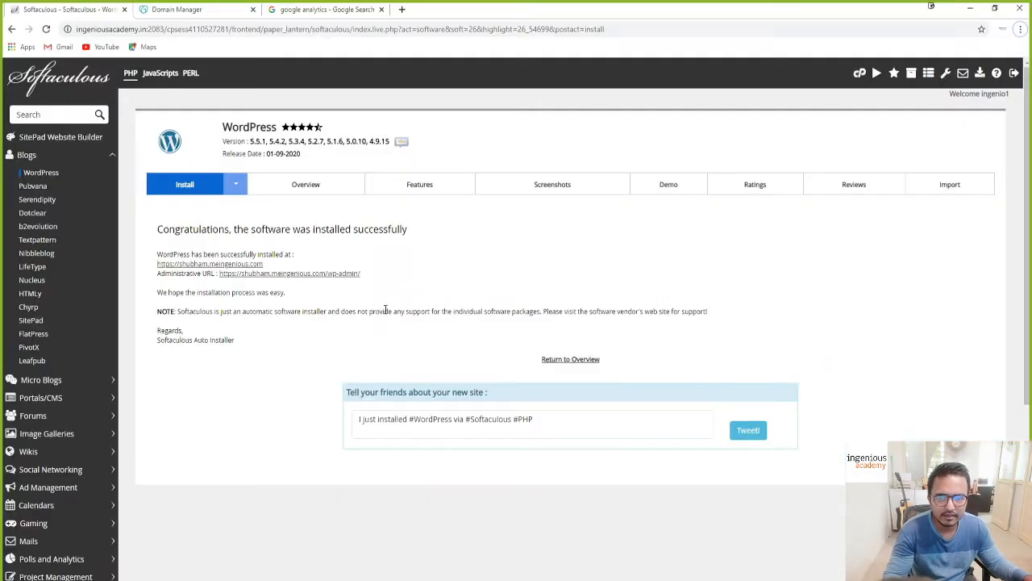
Open the wp-admin address of the last student's meingenious.com subdomain in a new tab and expand the privacy warning's advanced details
click(402, 9)
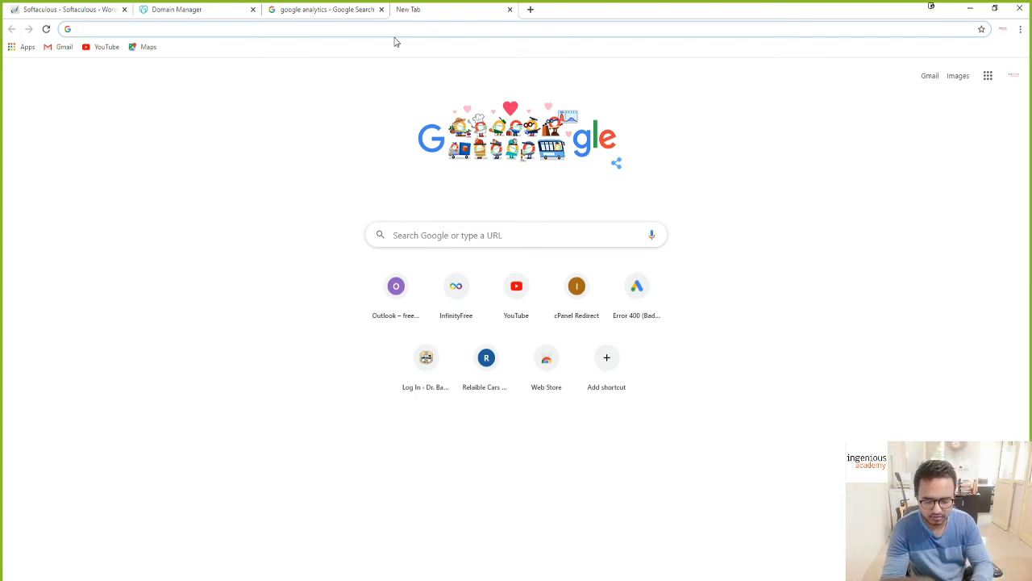
text(shubham.mei)
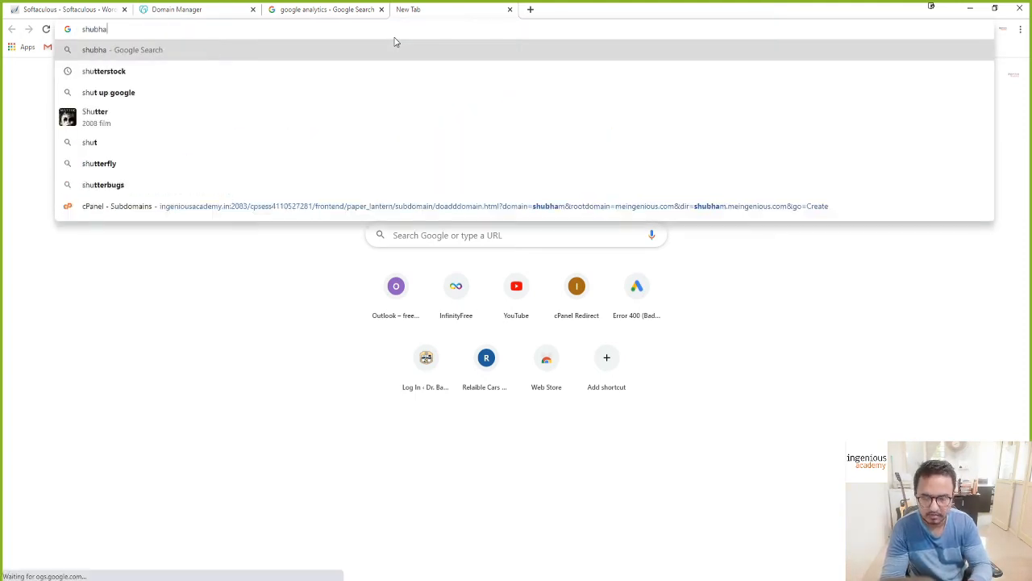
text(ngenious.com)
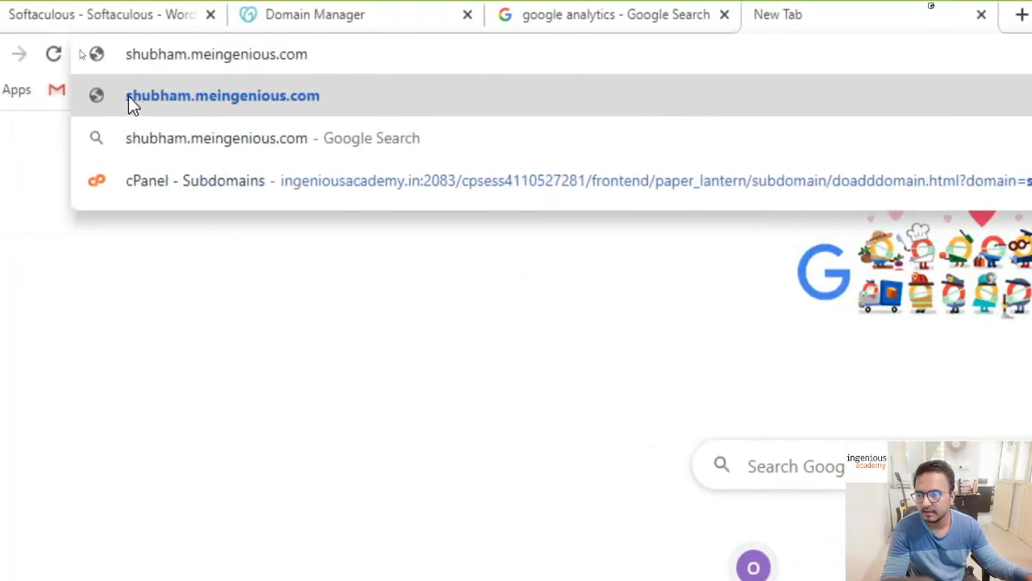
drag(355, 62, 160, 61)
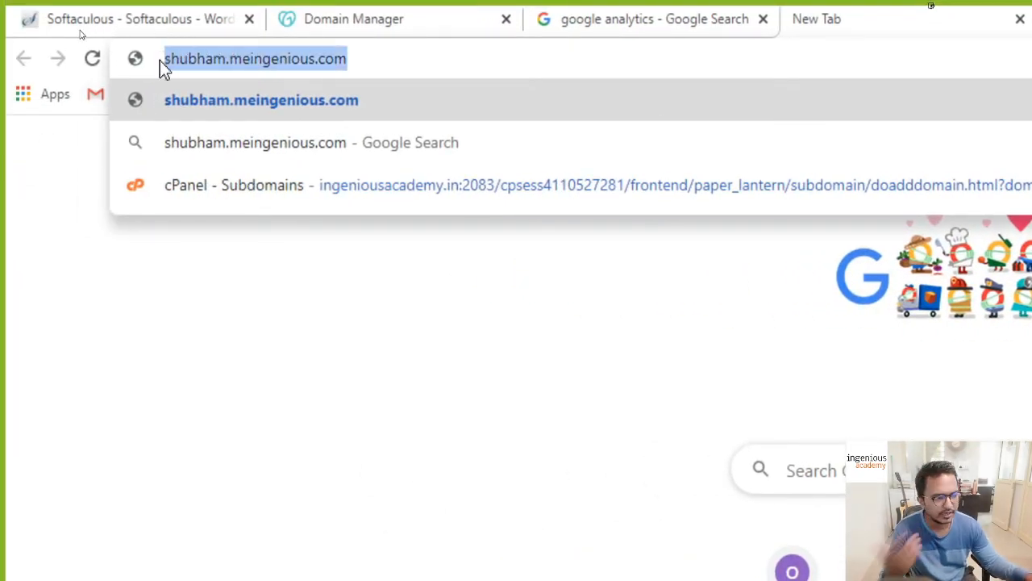
click(369, 56)
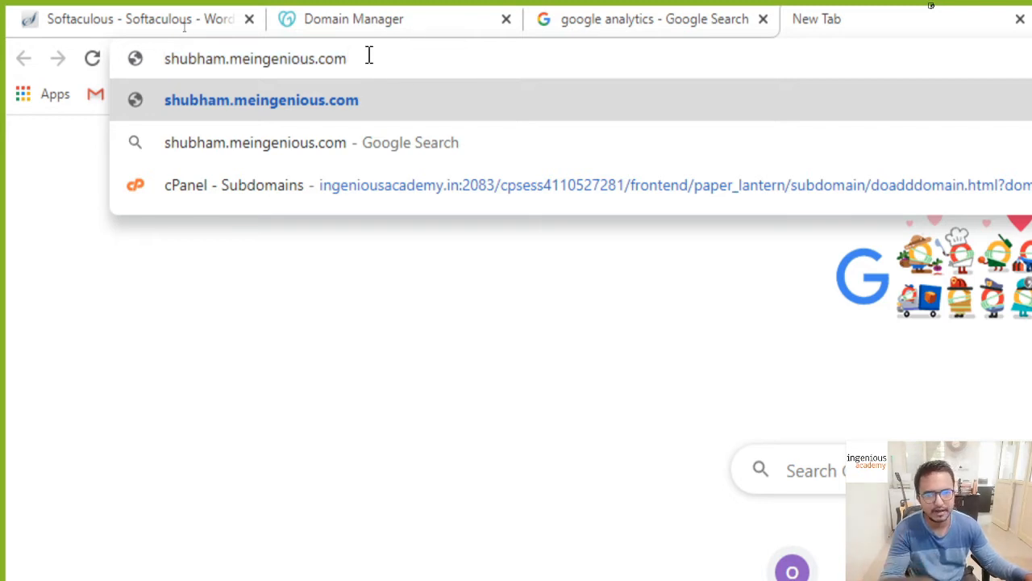
text(/)
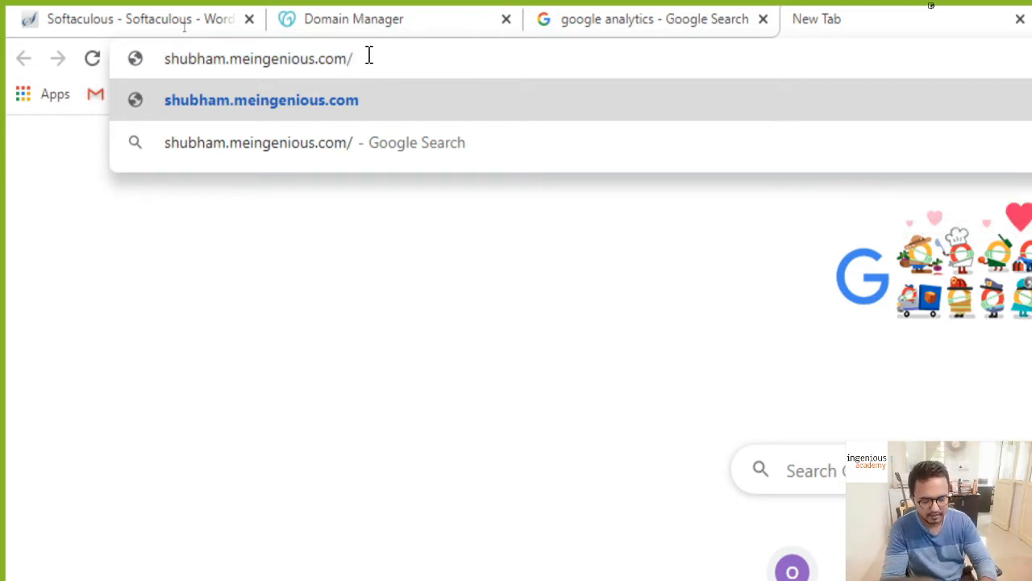
text(wp-admin)
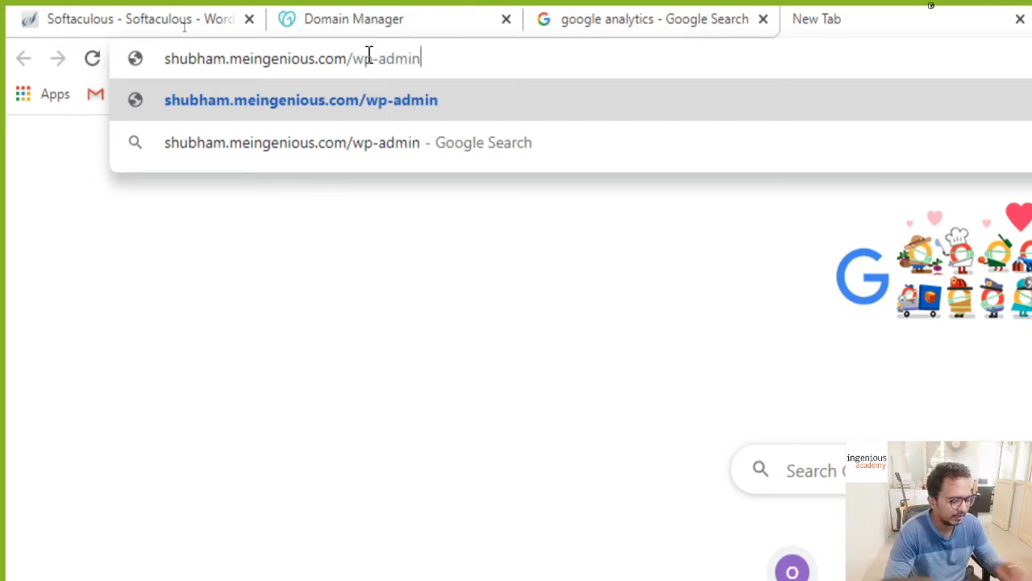
key(Return)
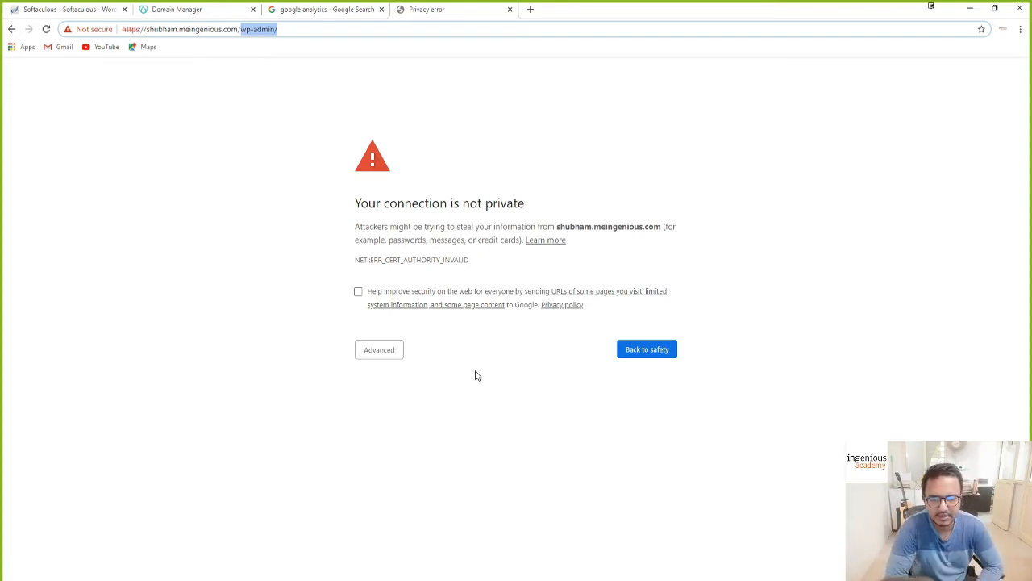
click(376, 352)
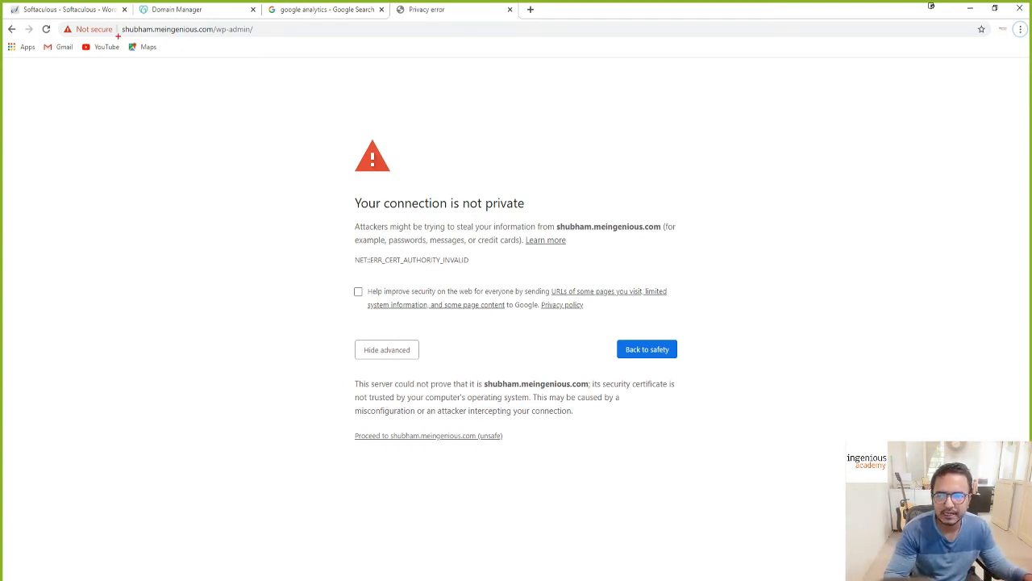
Annotate the privacy warning with red underlines, a stick figure with arrows and a circle around the advanced option, and clear the drawing
drag(118, 36, 229, 42)
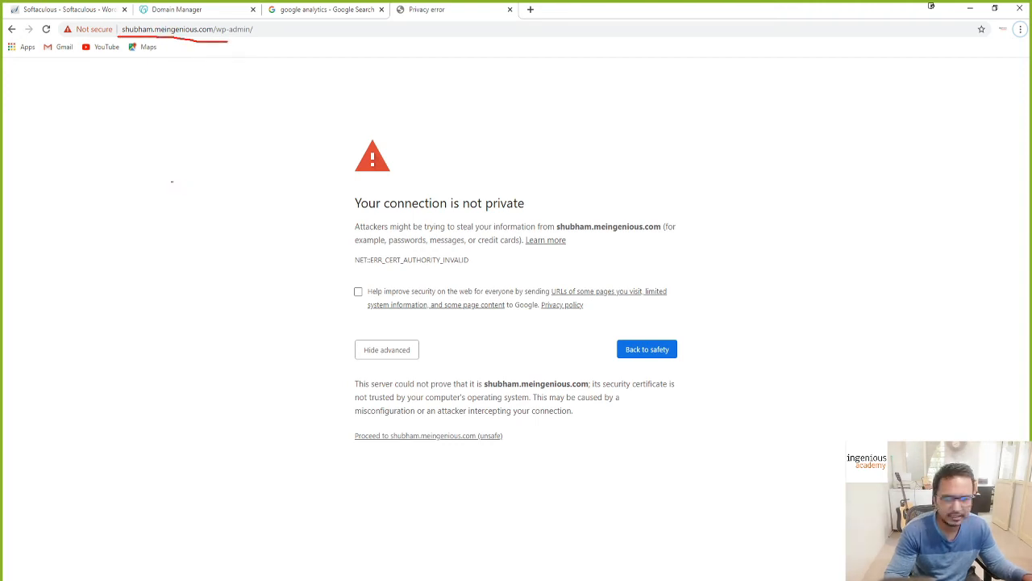
mouse_move(111, 177)
mouse_down()
mouse_move(113, 215)
mouse_move(128, 181)
mouse_move(106, 179)
mouse_up()
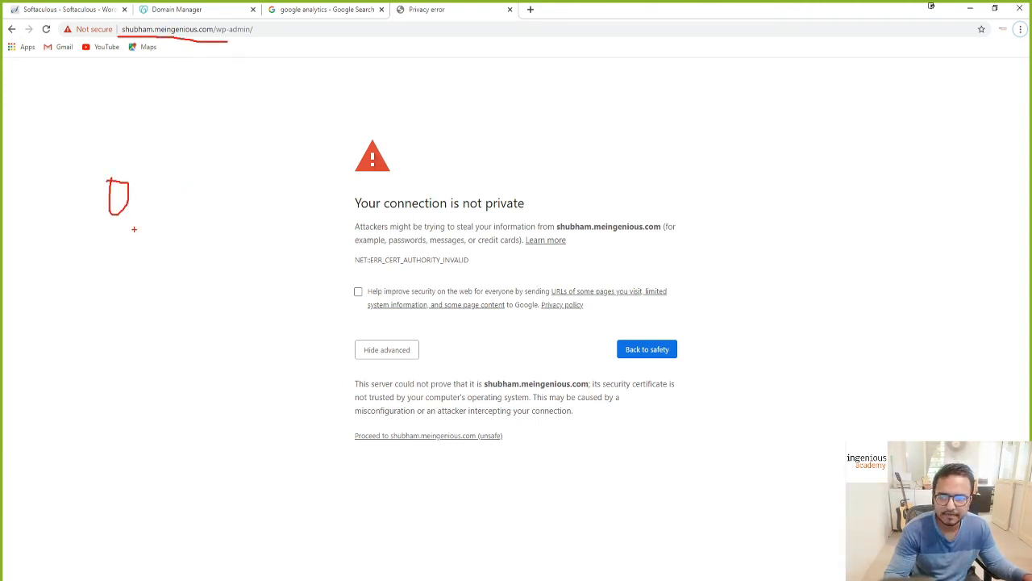
drag(115, 214, 118, 281)
mouse_move(119, 232)
mouse_down()
mouse_move(106, 262)
mouse_move(129, 238)
mouse_move(151, 260)
mouse_move(103, 312)
mouse_move(150, 315)
mouse_move(162, 327)
mouse_up()
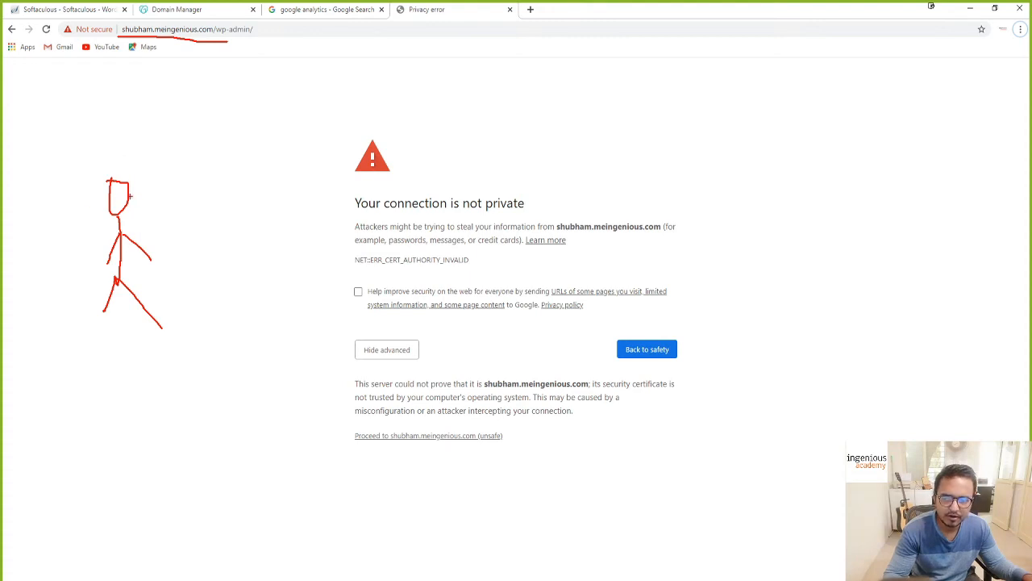
mouse_move(131, 196)
mouse_down()
mouse_move(185, 195)
mouse_move(187, 206)
mouse_up()
drag(330, 211, 549, 216)
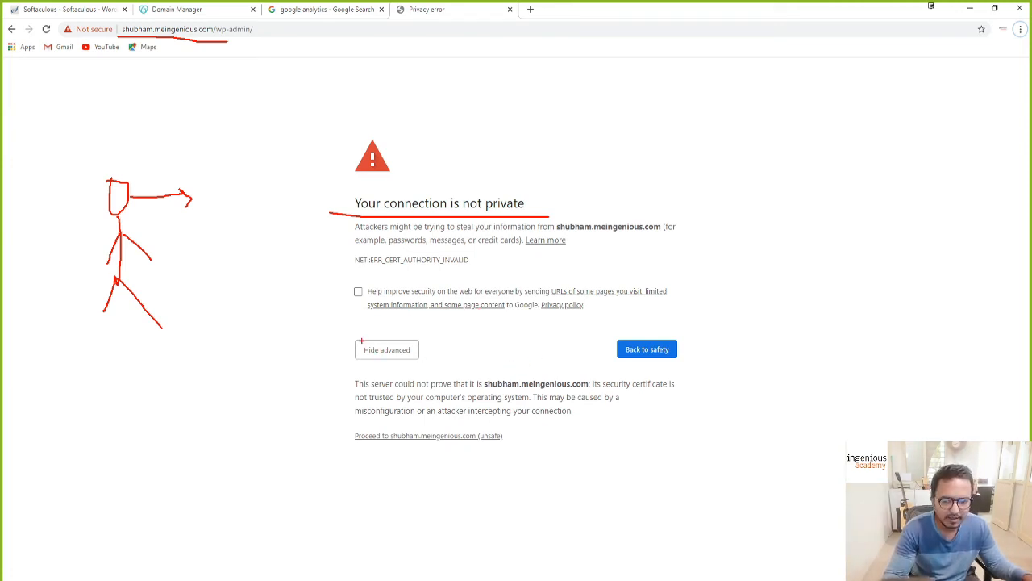
mouse_move(361, 341)
mouse_down()
mouse_move(390, 379)
mouse_move(361, 339)
mouse_up()
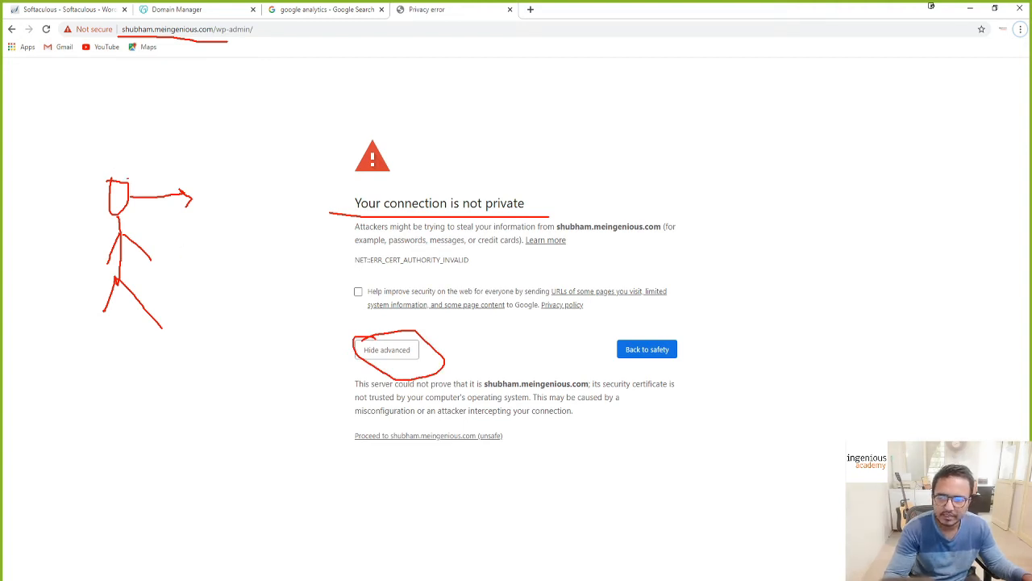
mouse_move(245, 205)
mouse_down()
mouse_move(142, 123)
mouse_move(69, 121)
mouse_move(155, 174)
mouse_up()
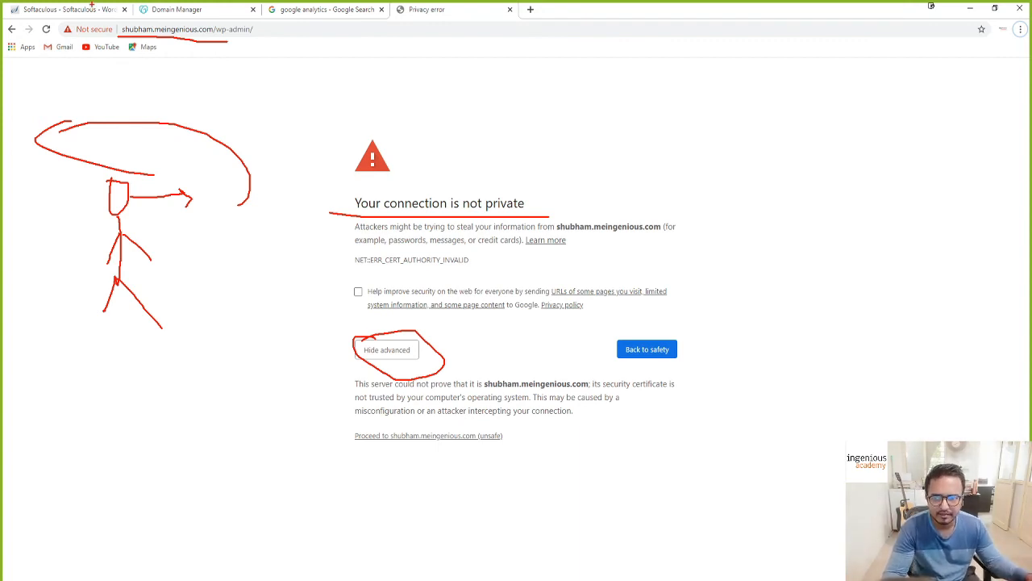
key(Escape)
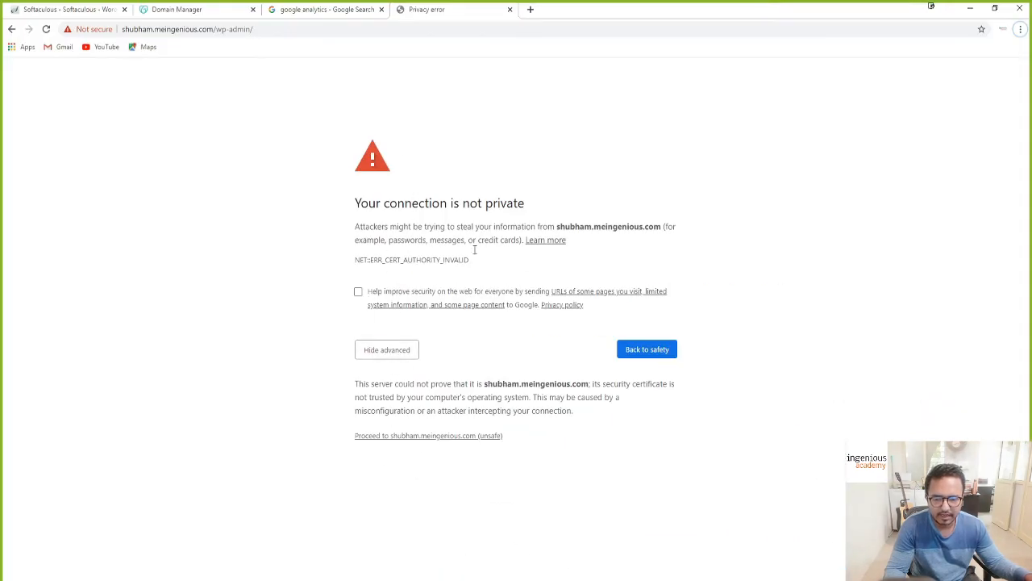
Proceed to the unsafe subdomain and log in to WordPress with the student's username and the account password
click(409, 437)
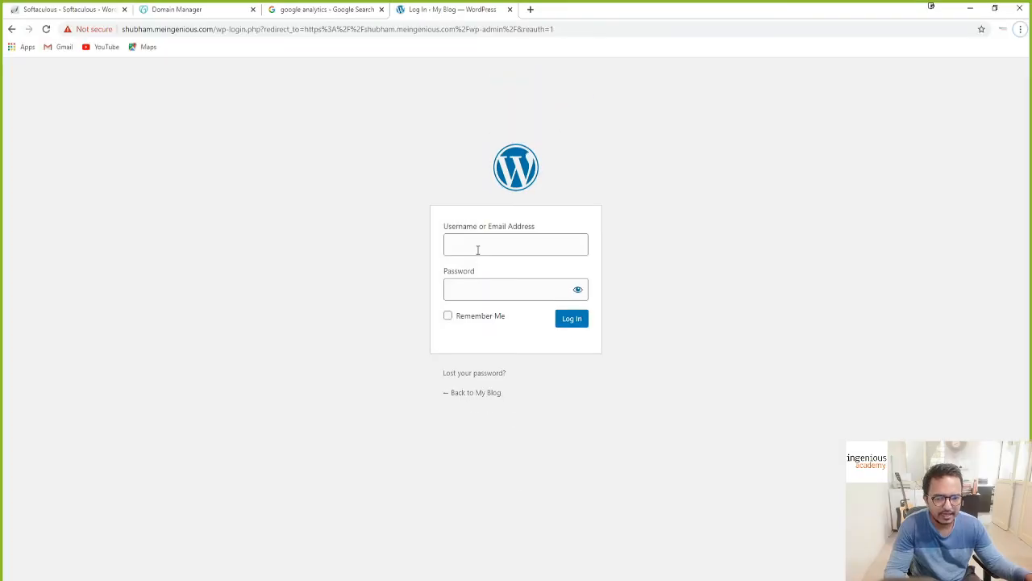
click(478, 244)
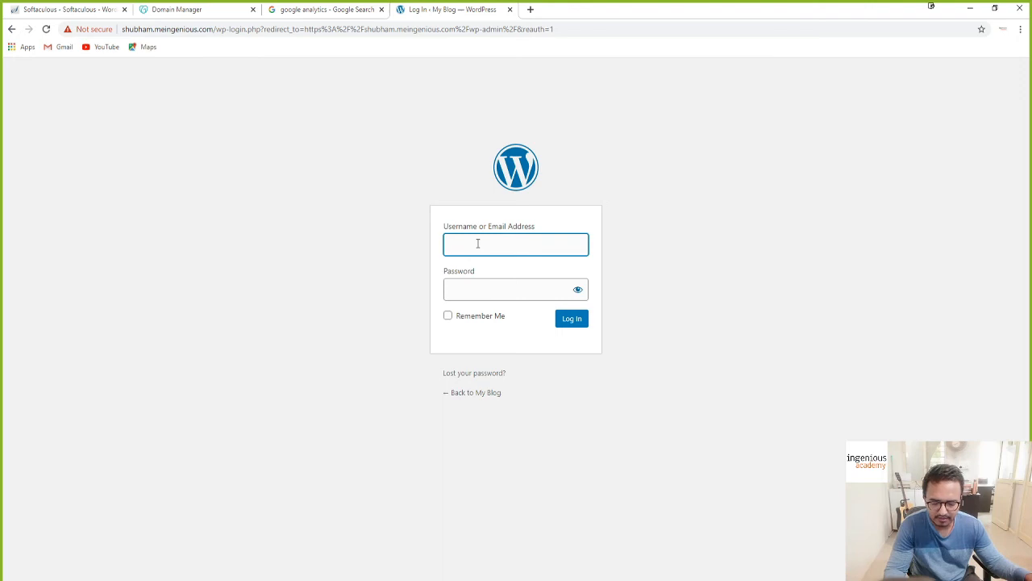
text(shubham)
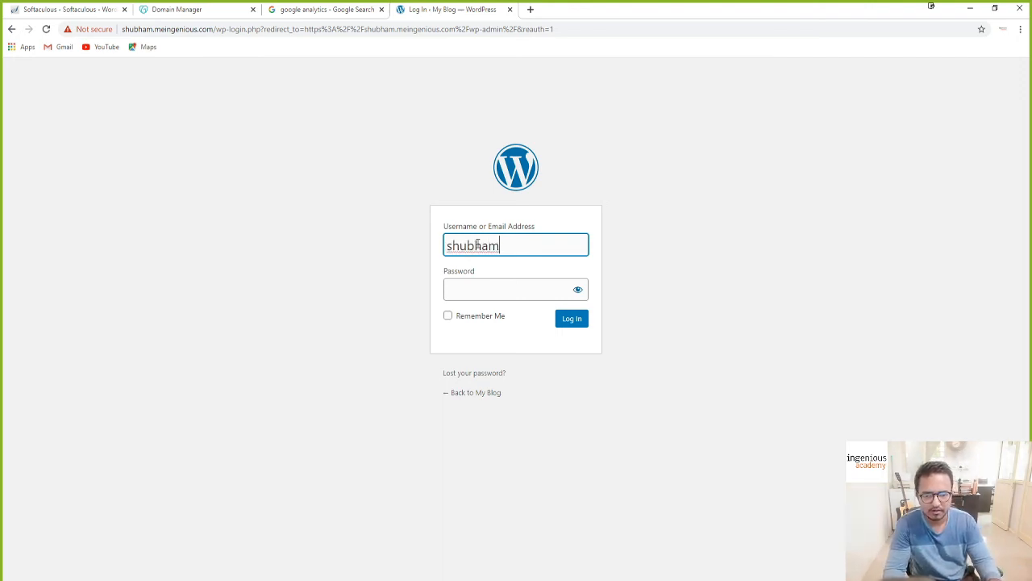
key(Tab)
text(••••)
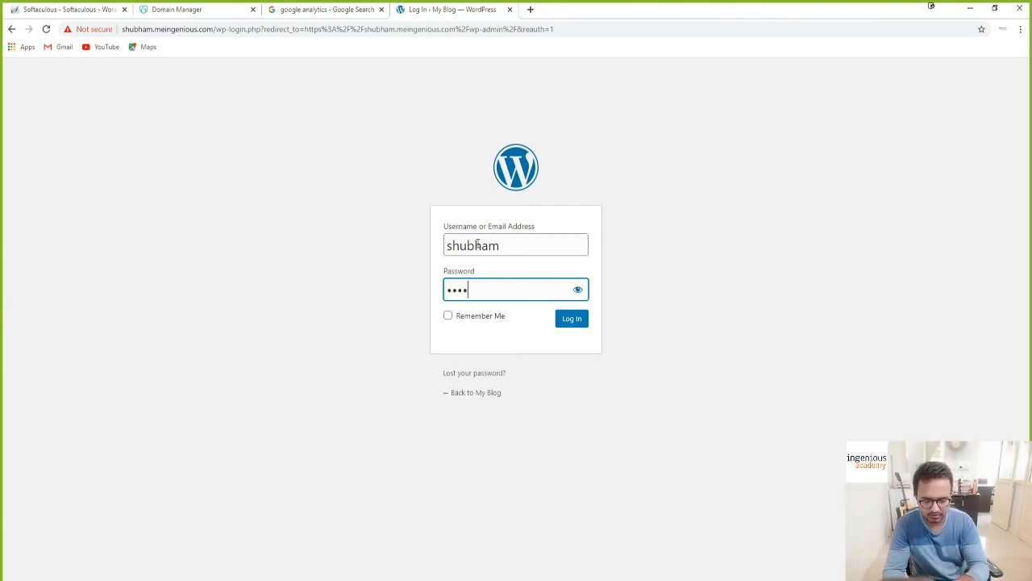
text(••••••)
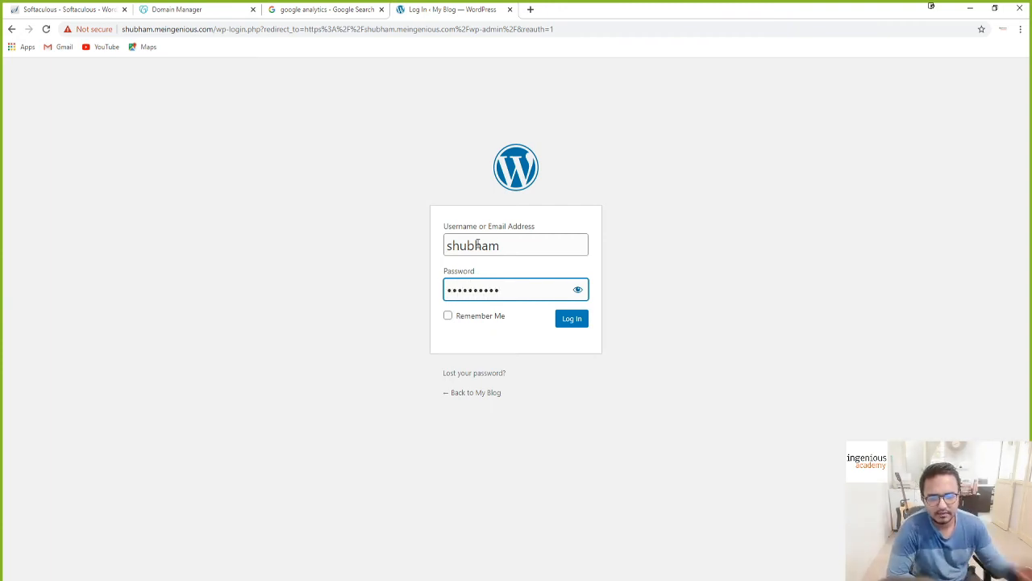
click(568, 326)
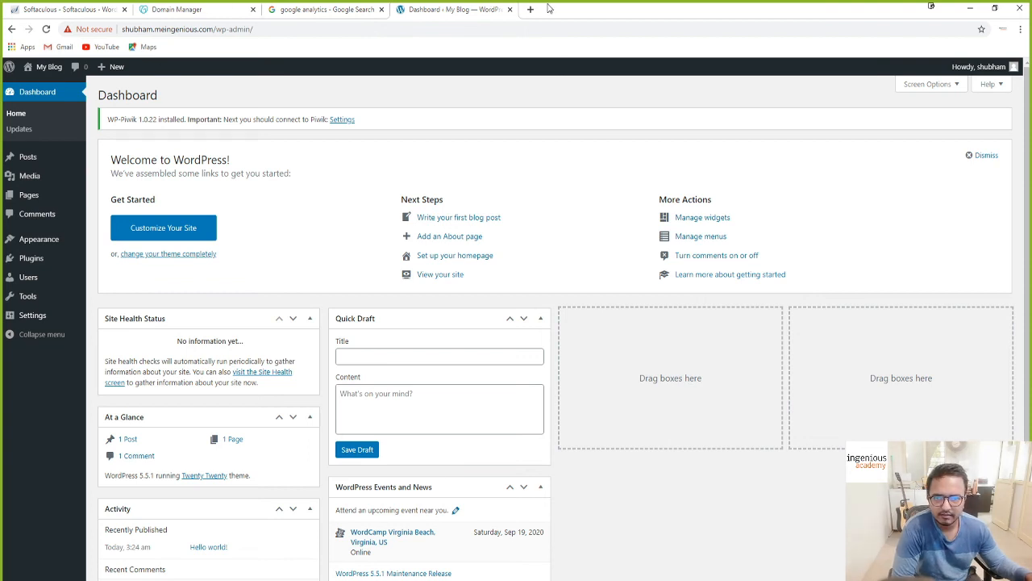
Close the WordPress dashboard and reopen it in a new tab through the same subdomain's wp-admin address
click(510, 9)
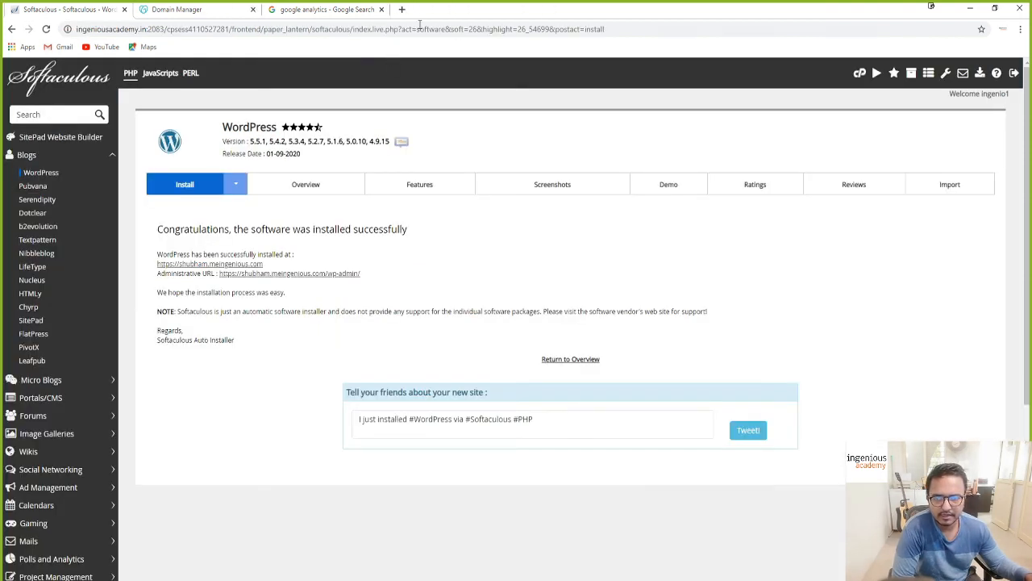
click(402, 9)
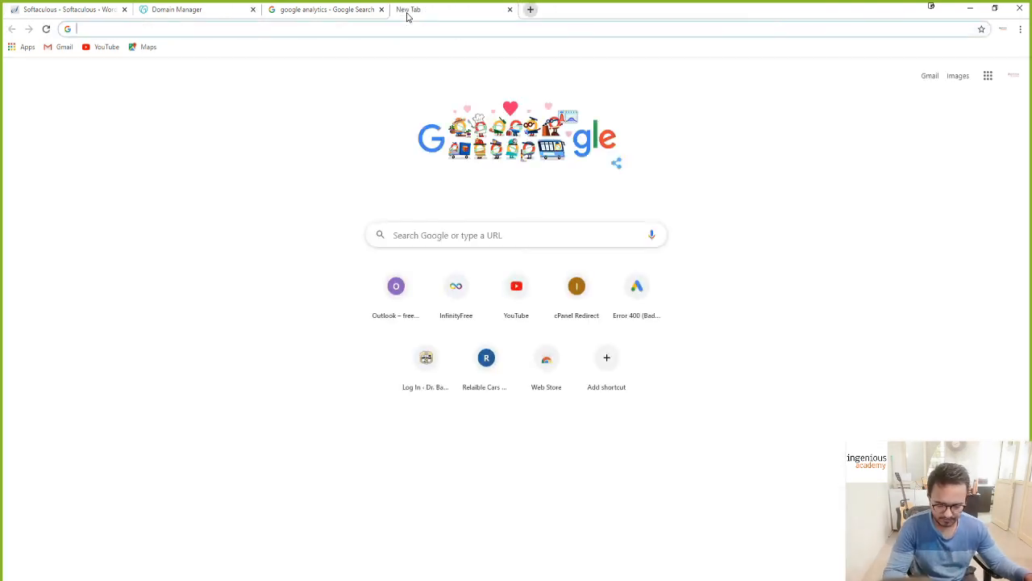
text(shubha)
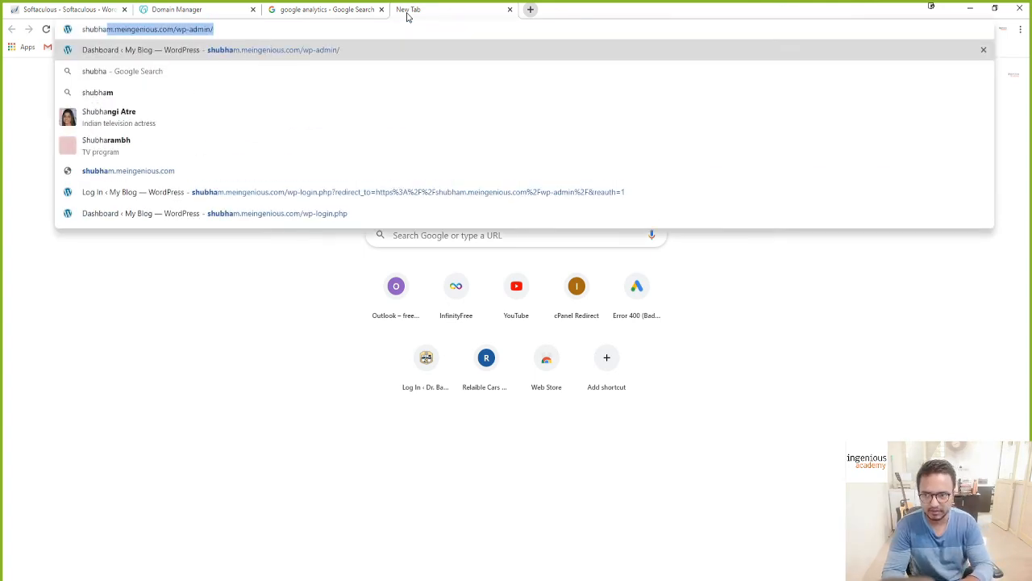
text(m.)
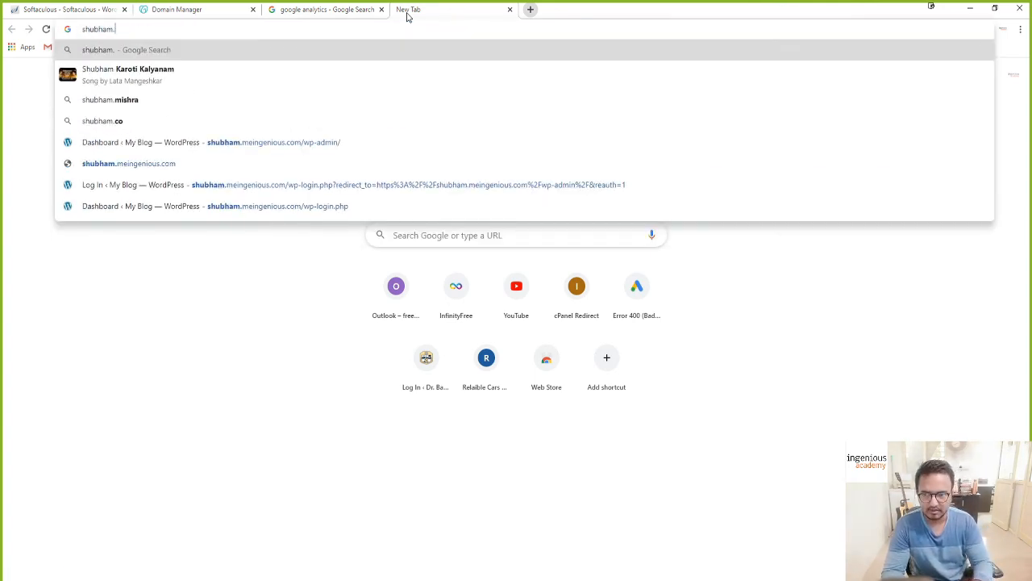
text(meingen)
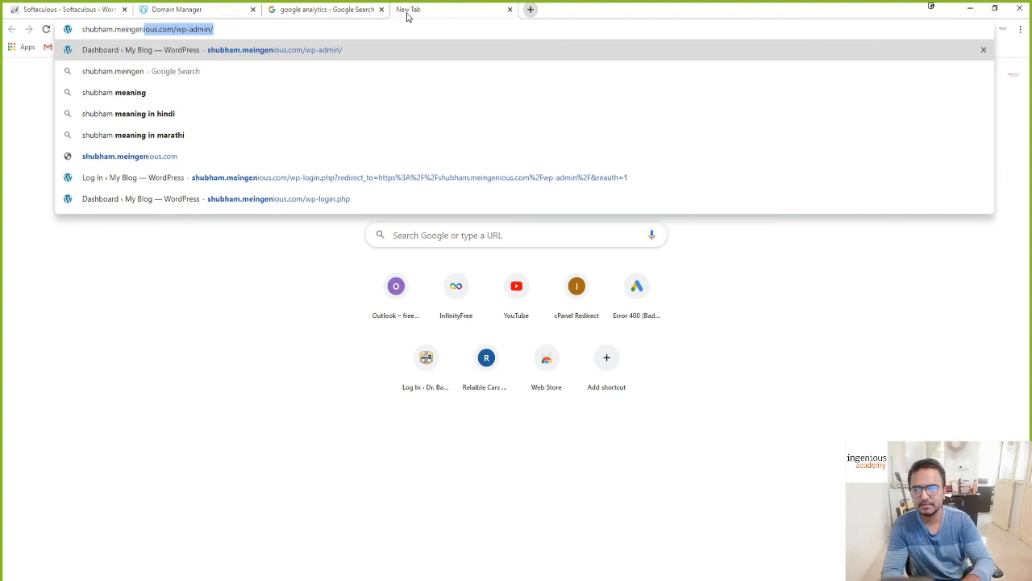
key(Return)
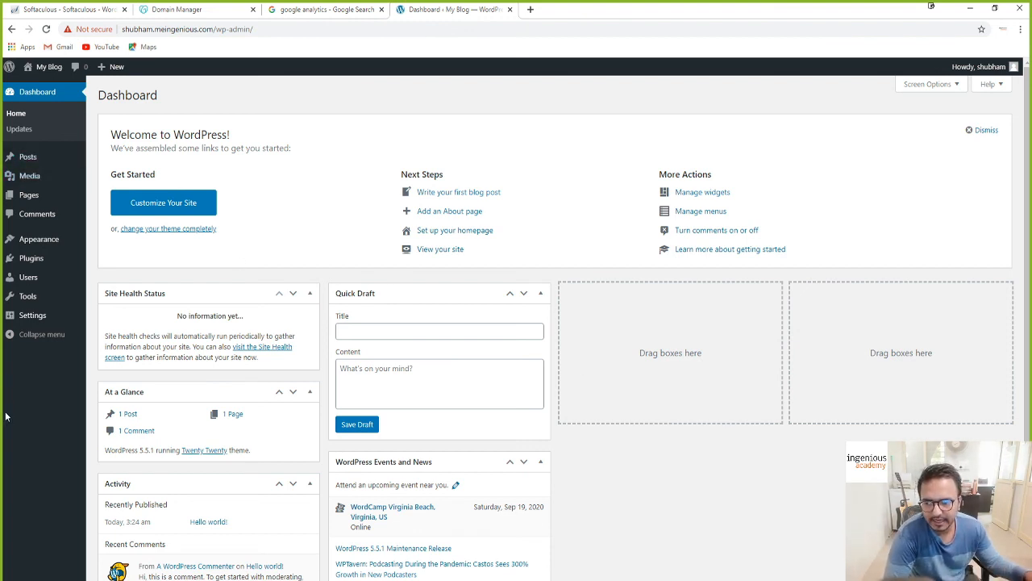
Close the WordPress dashboard and review the list of installed WordPress sites in Softaculous
mouse_move(27, 316)
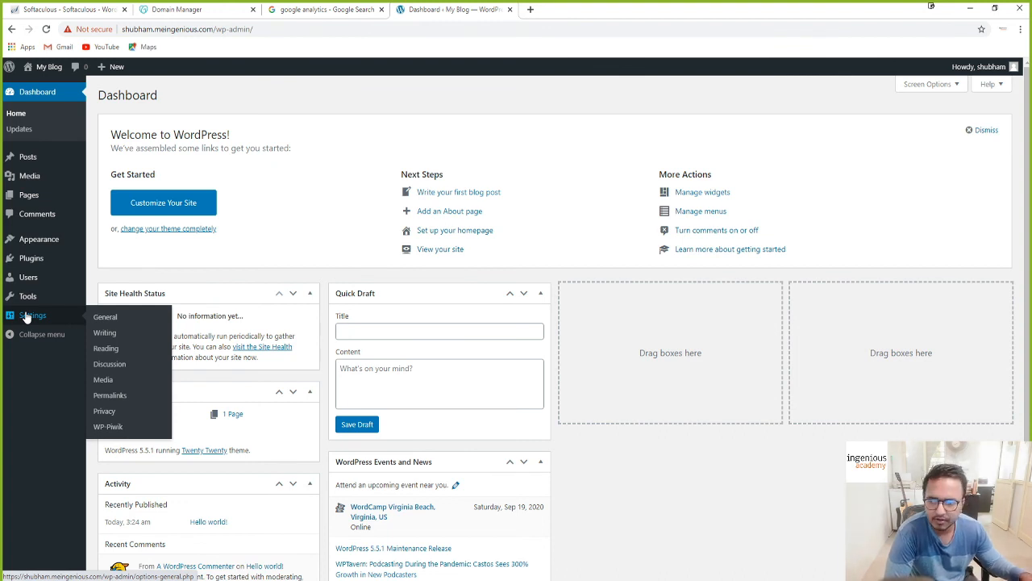
mouse_move(43, 166)
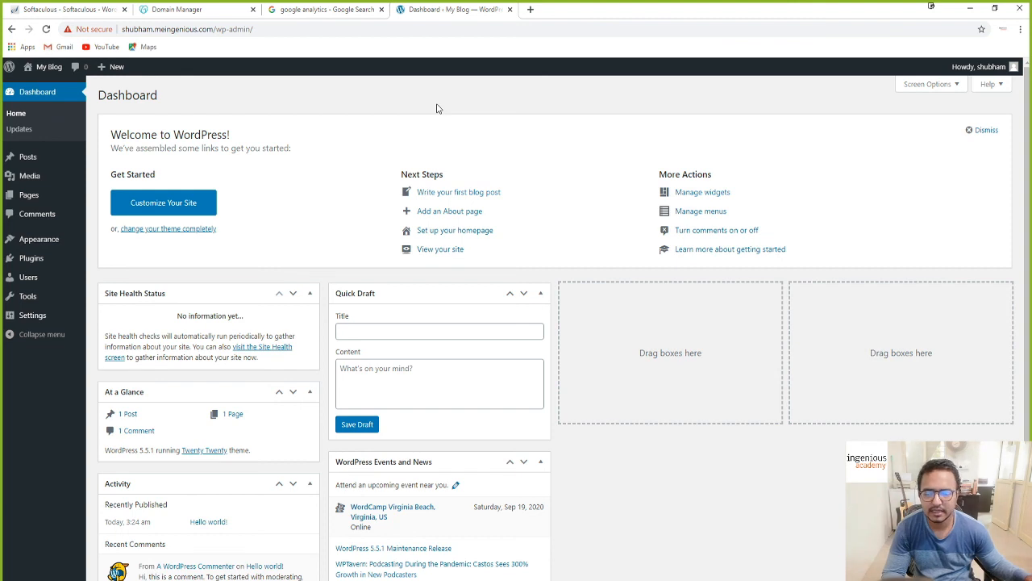
click(510, 9)
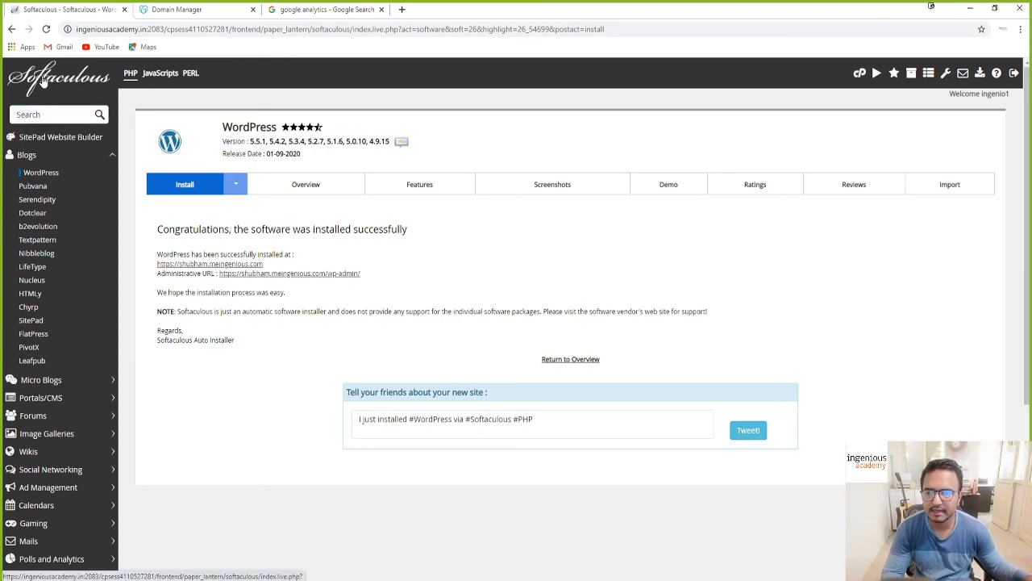
click(12, 29)
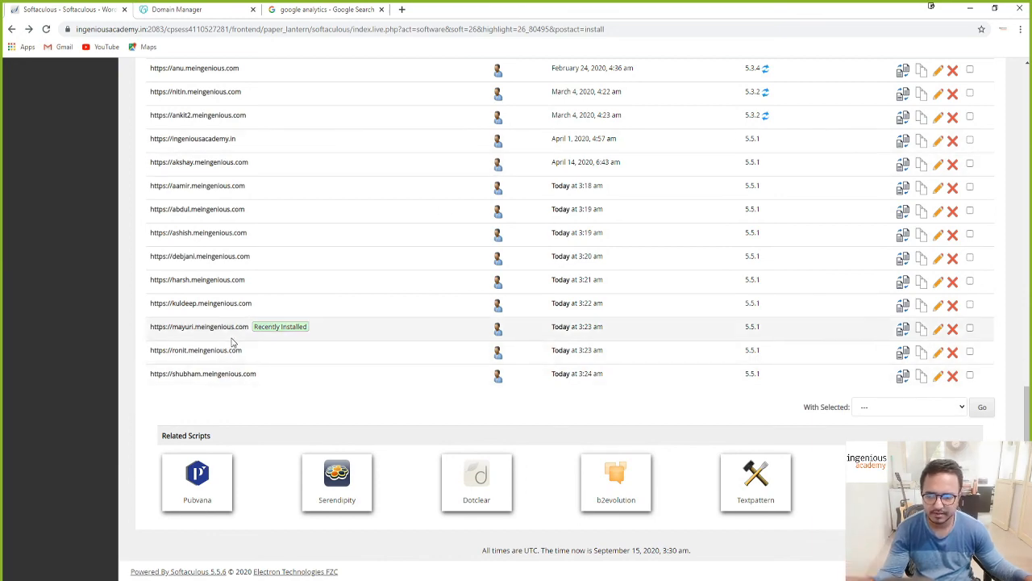
scroll(237, 338, up, 10)
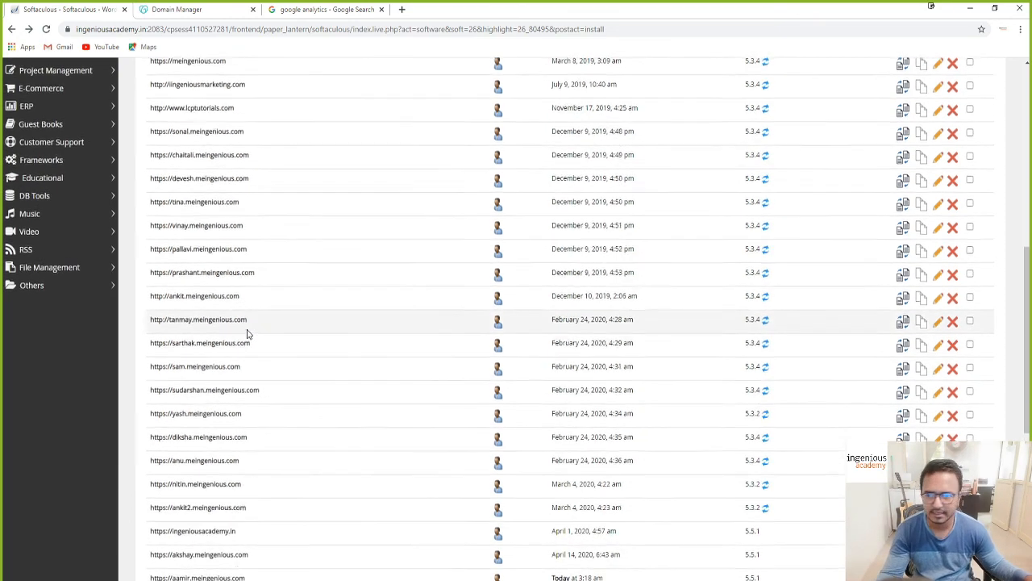